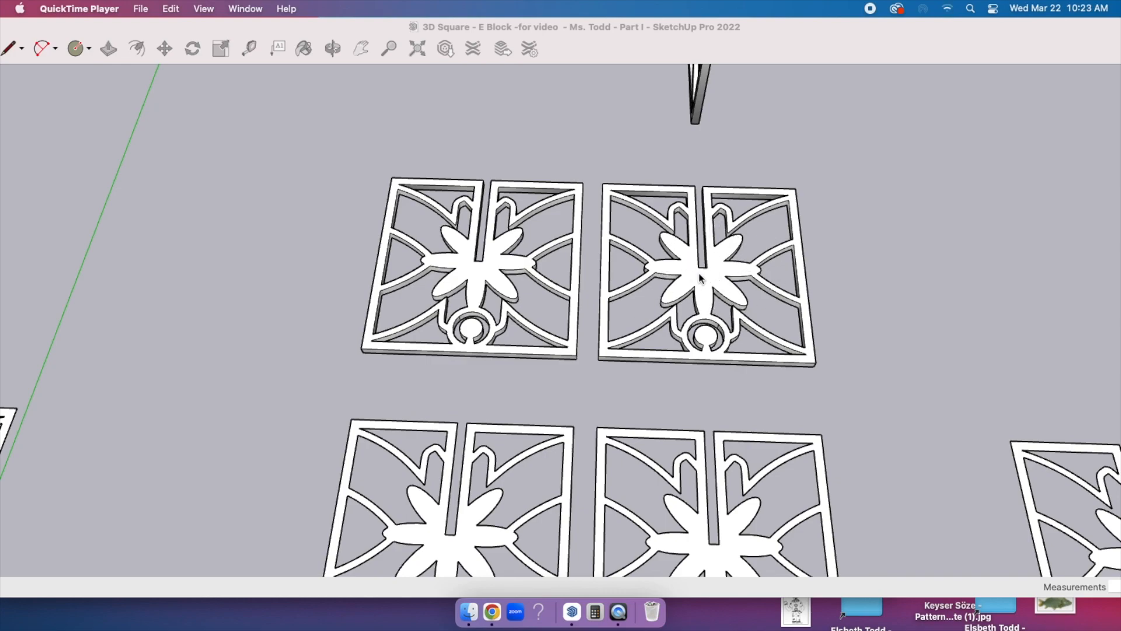
Step: Examine the assembled interlocking 3D form, the extruded panels and the flat panel pairs from several angles
{"action": "mouse_move", "coordinate": [749, 273]}
{"action": "middle_mouse_down"}
{"action": "mouse_move", "coordinate": [703, 333]}
{"action": "mouse_move", "coordinate": [502, 283]}
{"action": "middle_mouse_up"}
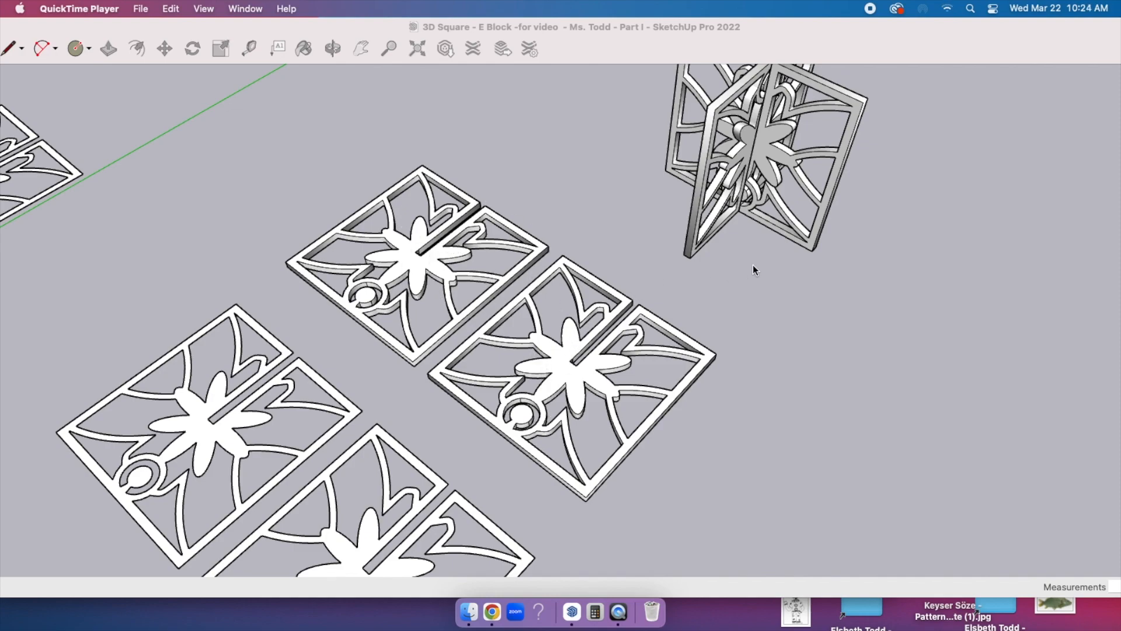
{"action": "middle_click_drag", "start_coordinate": [736, 234], "coordinate": [573, 98]}
{"action": "scroll", "coordinate": [648, 346], "scroll_direction": "up", "scroll_amount": 5}
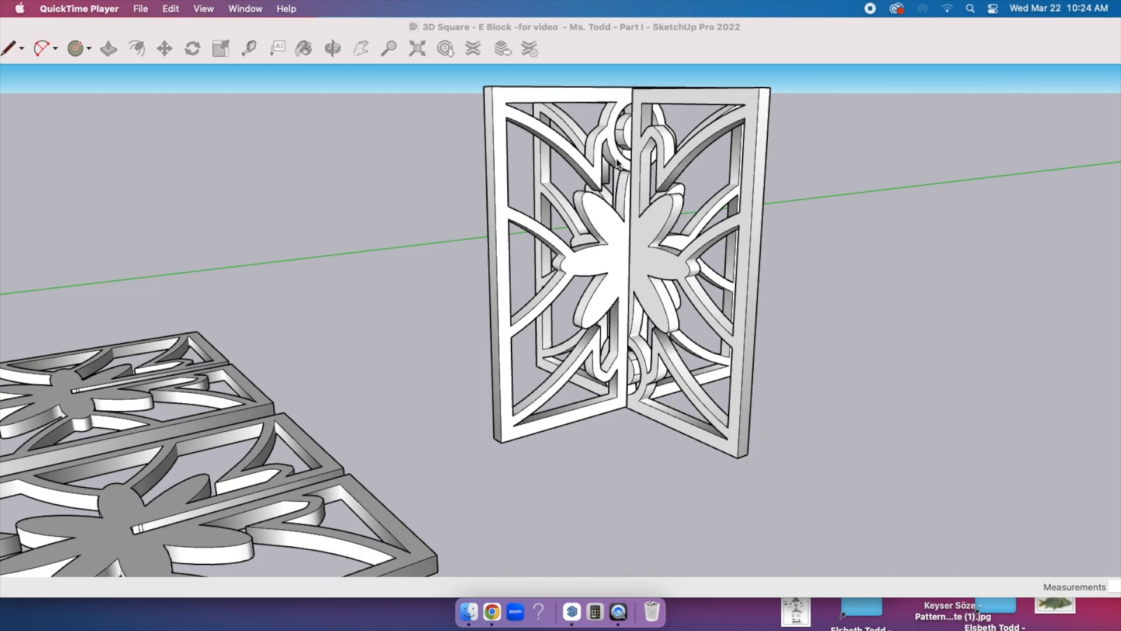
{"action": "scroll", "coordinate": [524, 349], "scroll_direction": "down", "scroll_amount": 4}
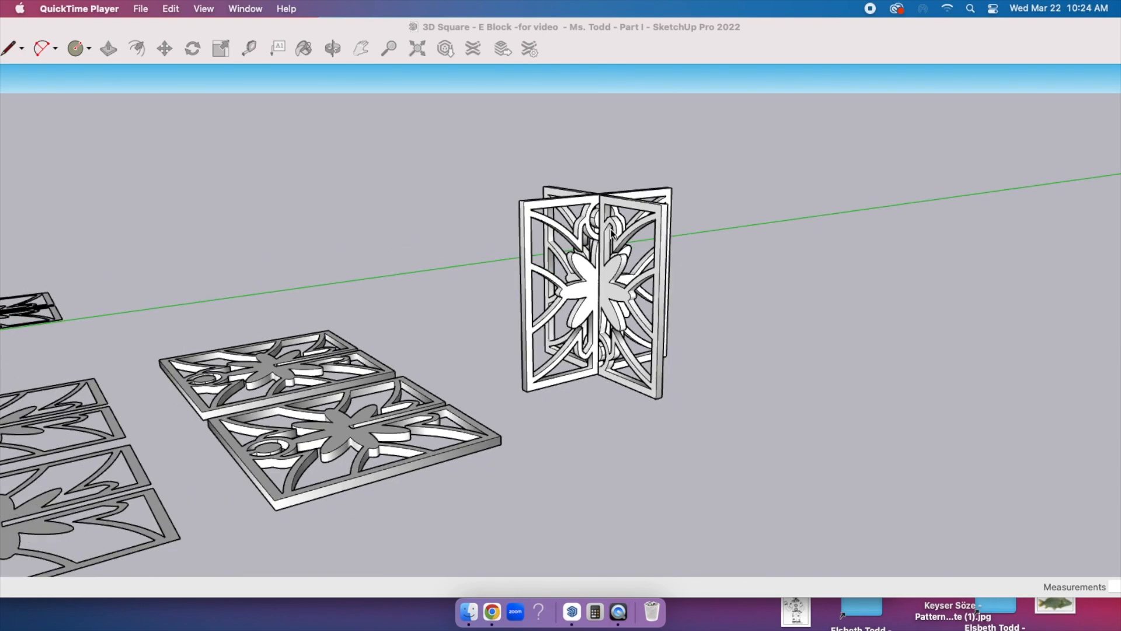
{"action": "scroll", "coordinate": [598, 243], "scroll_direction": "up", "scroll_amount": 3}
{"action": "scroll", "coordinate": [586, 257], "scroll_direction": "down", "scroll_amount": 6}
{"action": "mouse_move", "coordinate": [586, 257]}
{"action": "middle_mouse_down"}
{"action": "mouse_move", "coordinate": [578, 315]}
{"action": "mouse_move", "coordinate": [372, 327]}
{"action": "mouse_move", "coordinate": [419, 433]}
{"action": "mouse_move", "coordinate": [578, 374]}
{"action": "middle_mouse_up"}
{"action": "mouse_move", "coordinate": [674, 343]}
{"action": "middle_mouse_down"}
{"action": "mouse_move", "coordinate": [566, 370]}
{"action": "mouse_move", "coordinate": [541, 345]}
{"action": "mouse_move", "coordinate": [541, 459]}
{"action": "mouse_move", "coordinate": [558, 355]}
{"action": "mouse_move", "coordinate": [483, 300]}
{"action": "mouse_move", "coordinate": [545, 306]}
{"action": "middle_mouse_up"}
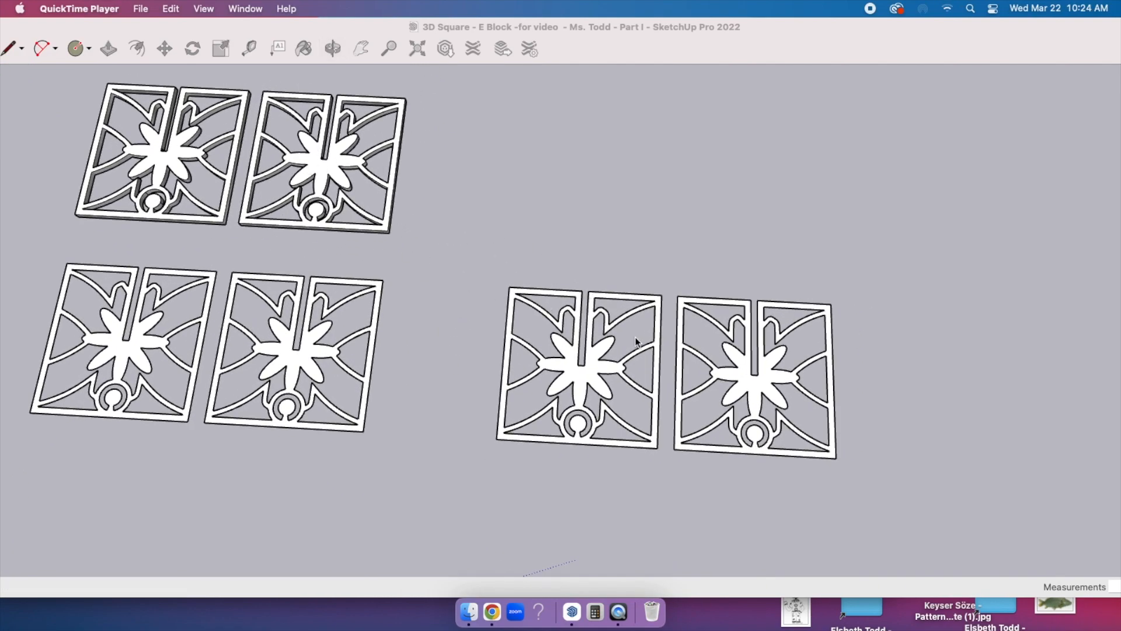
{"action": "middle_click_drag", "start_coordinate": [462, 416], "coordinate": [455, 412]}
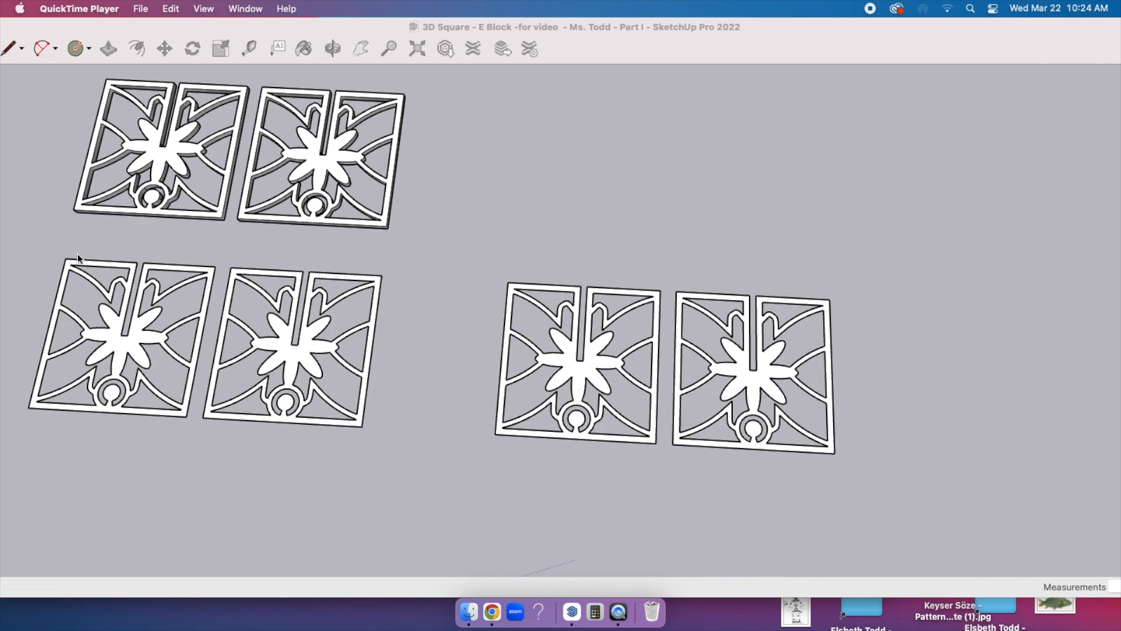
Step: Place two guides parallel to the side edges of the far-right flat panel, aligned with both sides of its center slot
{"action": "middle_click_drag", "start_coordinate": [889, 446], "coordinate": [771, 440], "text": "shift"}
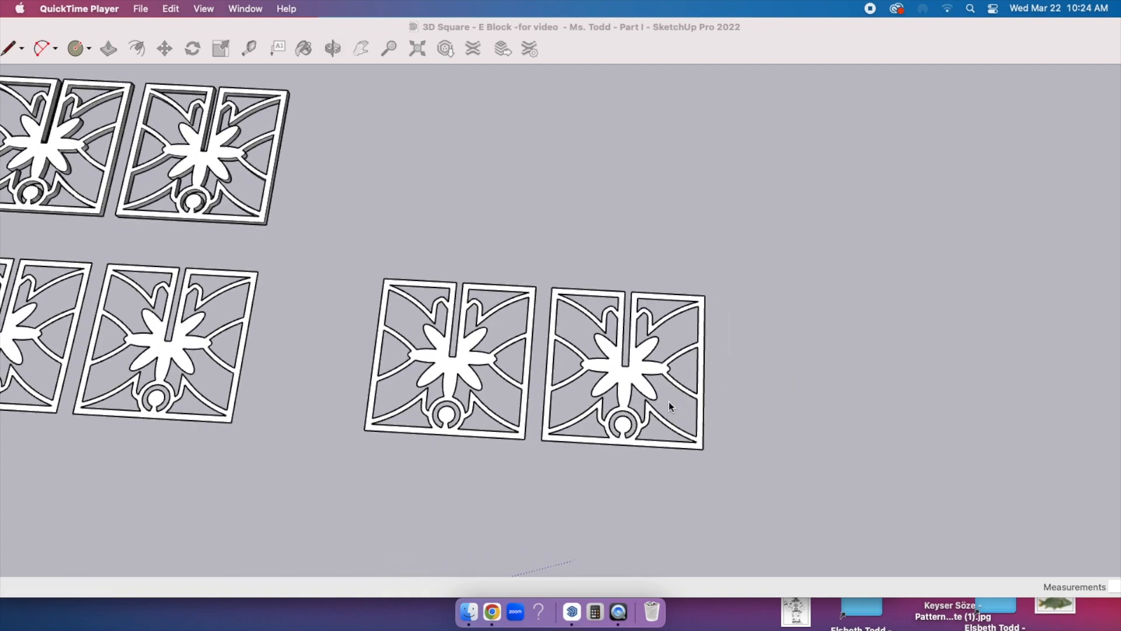
{"action": "scroll", "coordinate": [668, 402], "scroll_direction": "up", "scroll_amount": 3}
{"action": "middle_click_drag", "start_coordinate": [633, 415], "coordinate": [674, 348], "text": "shift"}
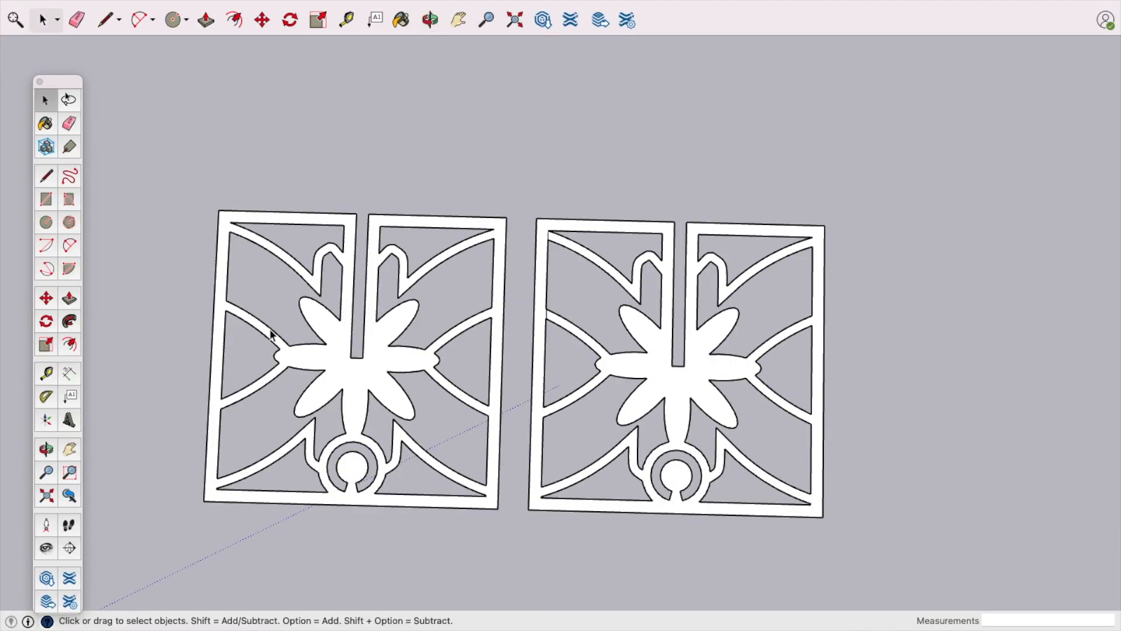
{"action": "left_click", "coordinate": [46, 373]}
{"action": "left_click", "coordinate": [533, 356]}
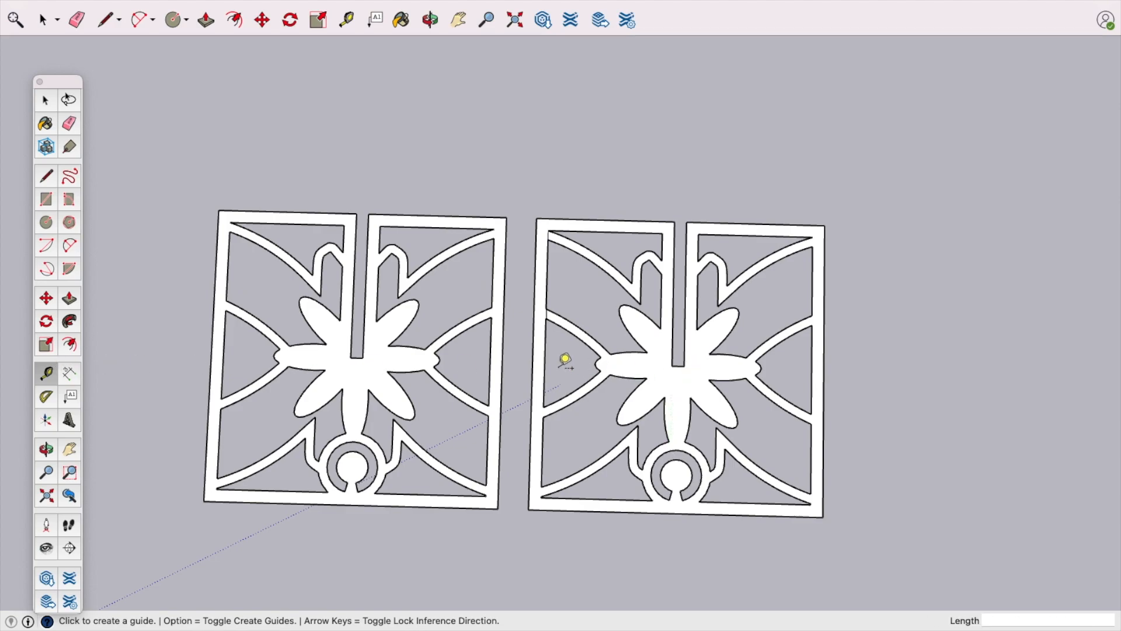
{"action": "left_click", "coordinate": [554, 341]}
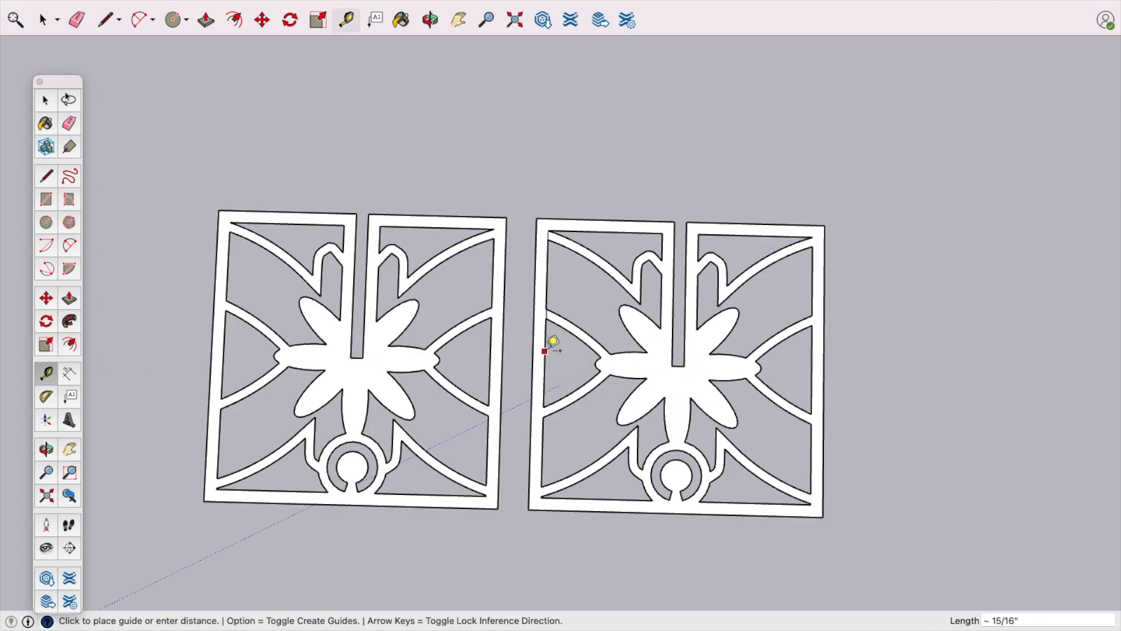
{"action": "left_click", "coordinate": [680, 345]}
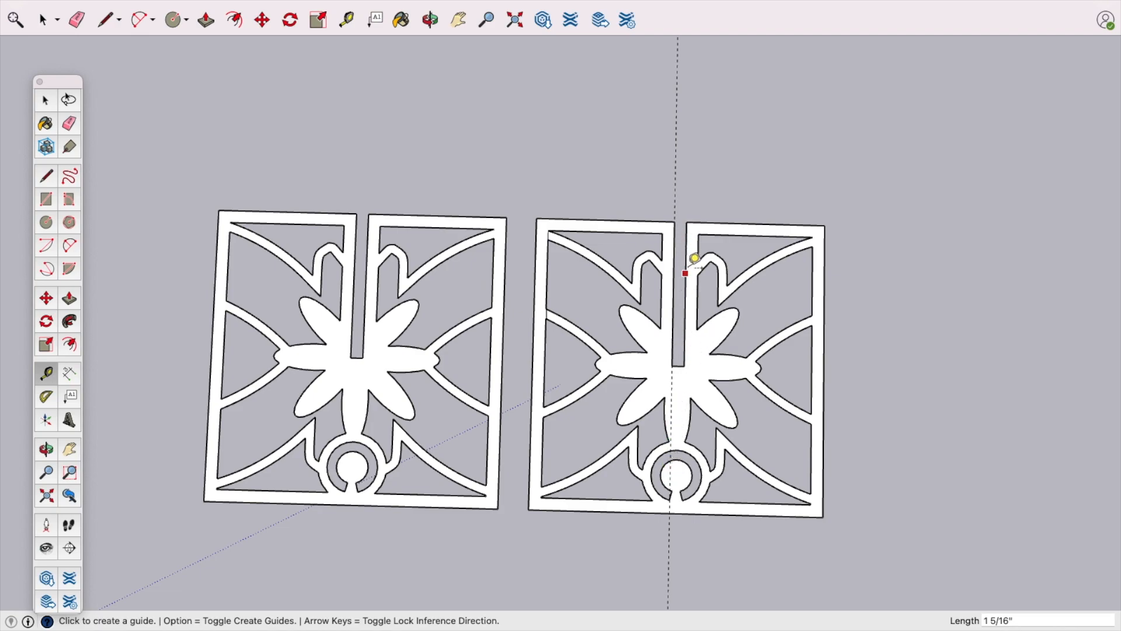
{"action": "left_click", "coordinate": [820, 281]}
{"action": "left_click", "coordinate": [694, 275]}
Step: Draw a line about 7/8" long from the slot's lower left corner down the guide to the ring cutout's upper edge
{"action": "left_click", "coordinate": [46, 177]}
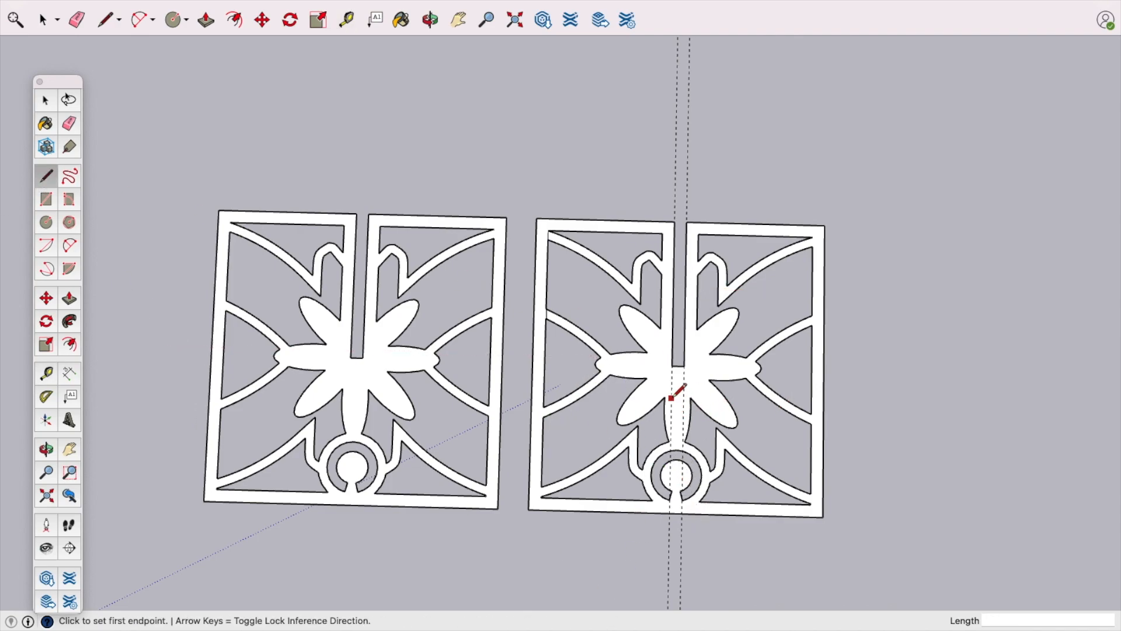
{"action": "left_click", "coordinate": [673, 365]}
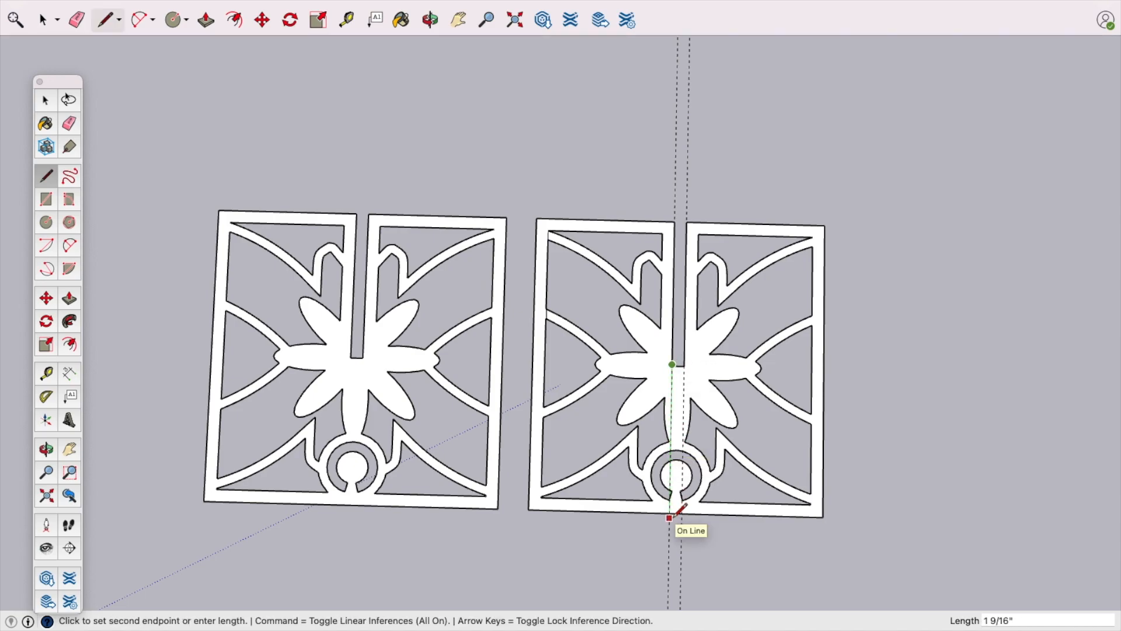
{"action": "scroll", "coordinate": [673, 459], "scroll_direction": "up", "scroll_amount": 6}
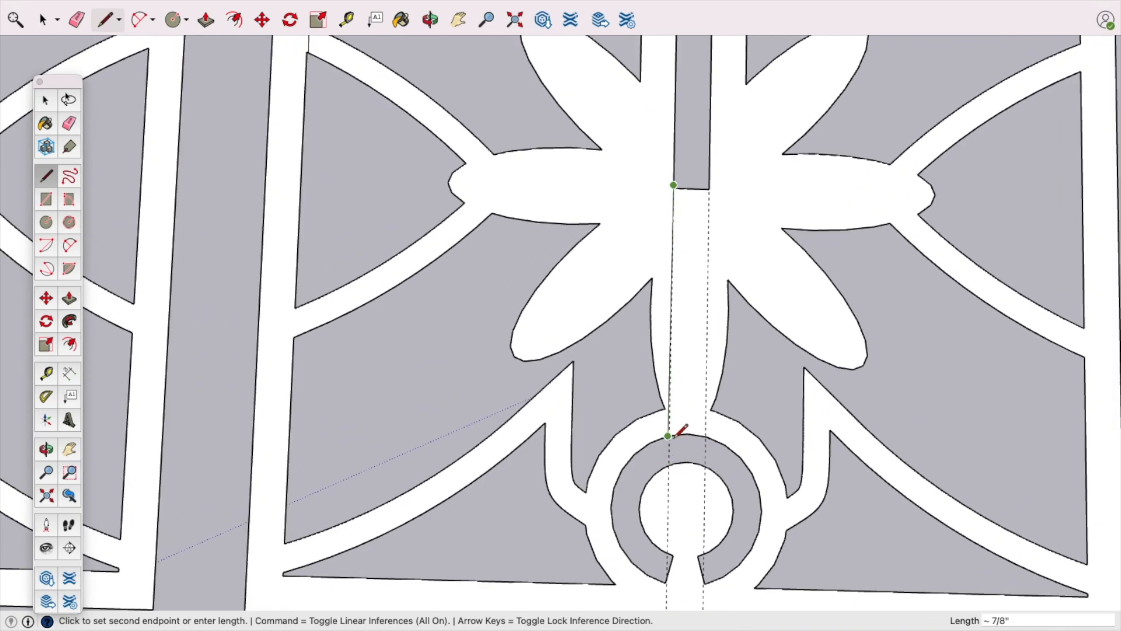
{"action": "scroll", "coordinate": [676, 437], "scroll_direction": "up", "scroll_amount": 5}
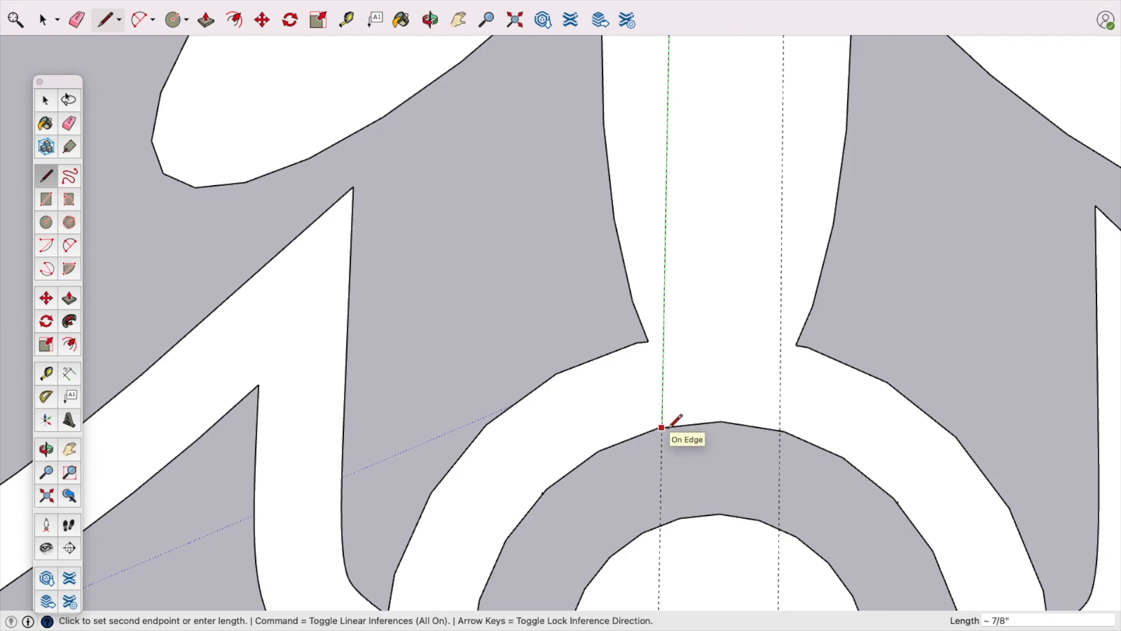
{"action": "left_click", "coordinate": [669, 427]}
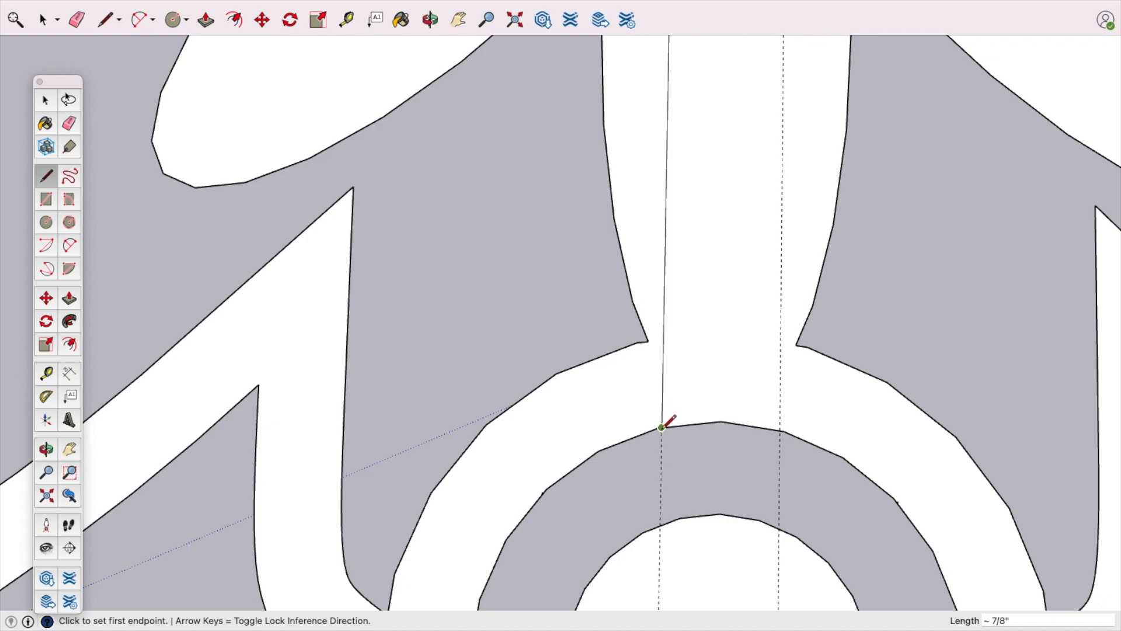
Step: Continue the left line along its guide through the ring cutout and center disc to the panel's bottom edge
{"action": "left_click", "coordinate": [662, 427]}
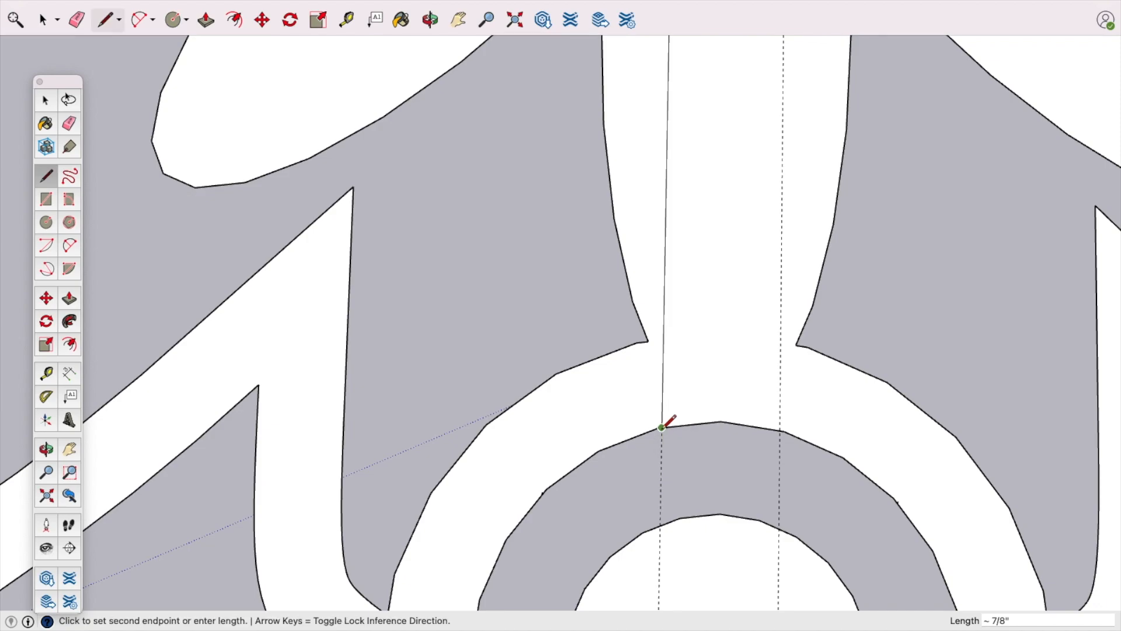
{"action": "left_click", "coordinate": [660, 518]}
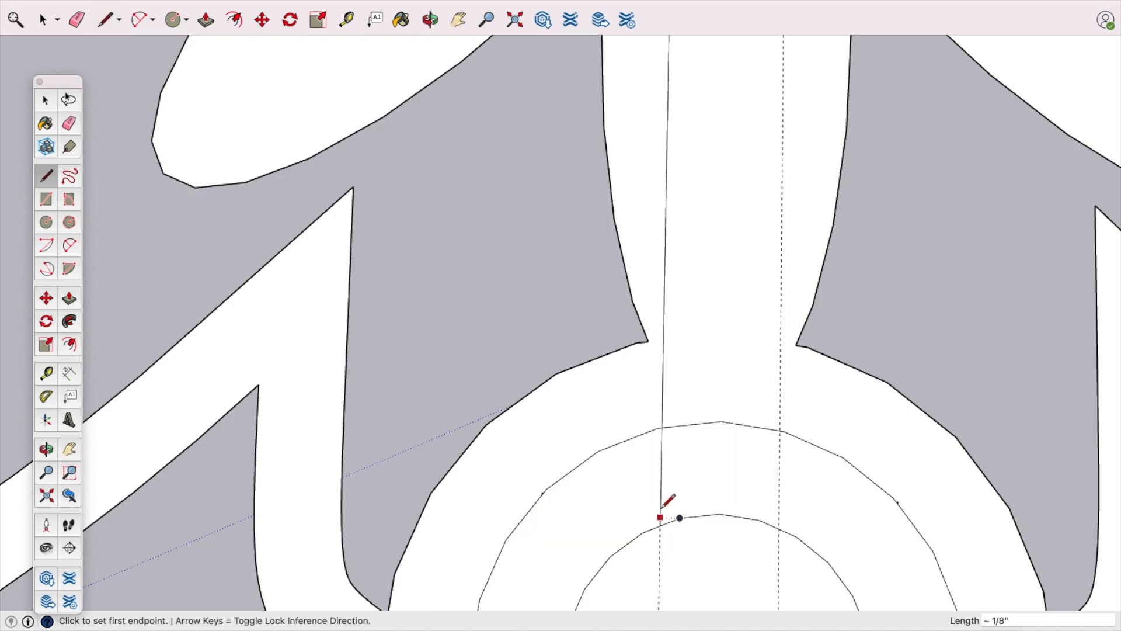
{"action": "scroll", "coordinate": [661, 518], "scroll_direction": "down", "scroll_amount": 3}
{"action": "mouse_move", "coordinate": [676, 512]}
{"action": "middle_mouse_down", "text": "shift"}
{"action": "mouse_move", "coordinate": [689, 245]}
{"action": "mouse_move", "coordinate": [671, 181]}
{"action": "middle_mouse_up", "text": "shift"}
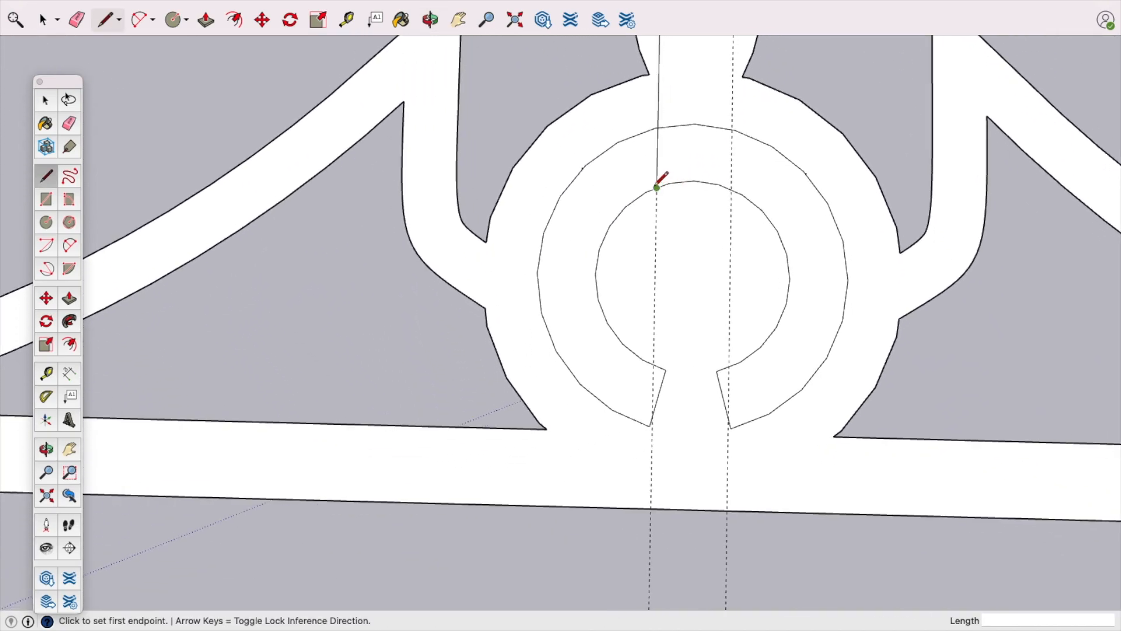
{"action": "left_click", "coordinate": [658, 187]}
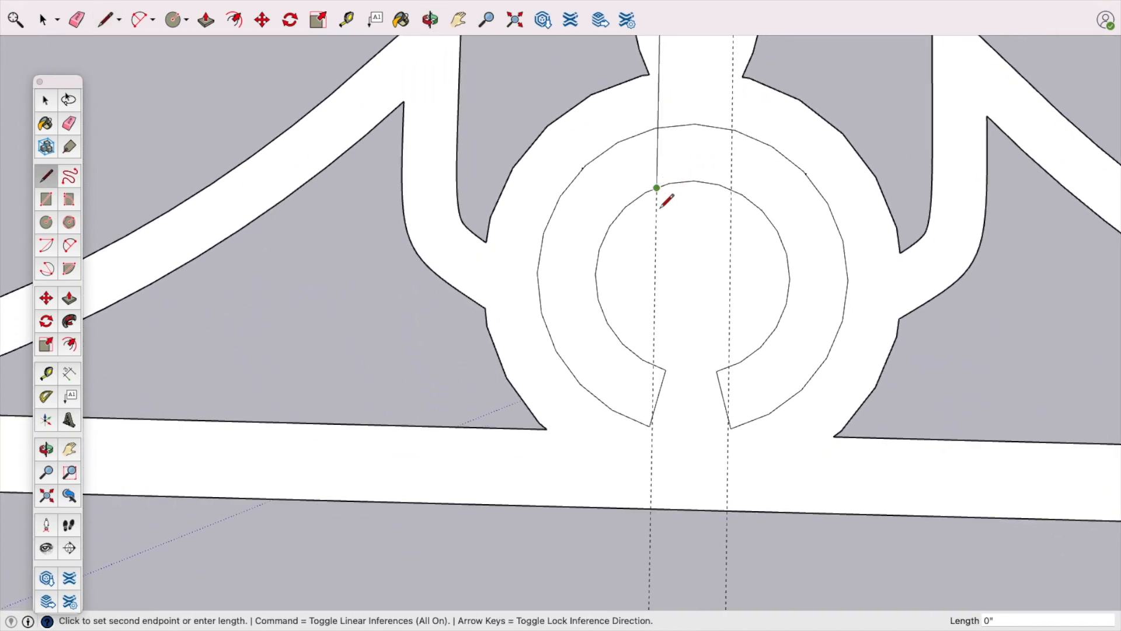
{"action": "left_click", "coordinate": [653, 365]}
{"action": "left_click", "coordinate": [654, 365]}
{"action": "left_click", "coordinate": [652, 508]}
Step: Select the faces on either side of the new left line to check how it divides the panel
{"action": "key", "text": "space"}
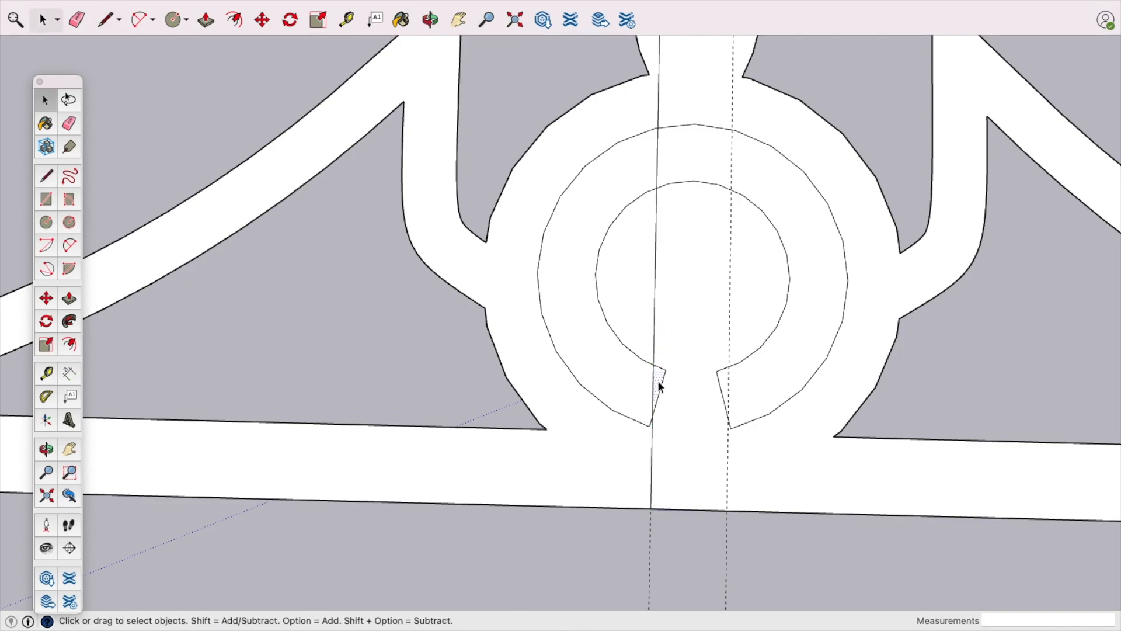
{"action": "left_click", "coordinate": [691, 225]}
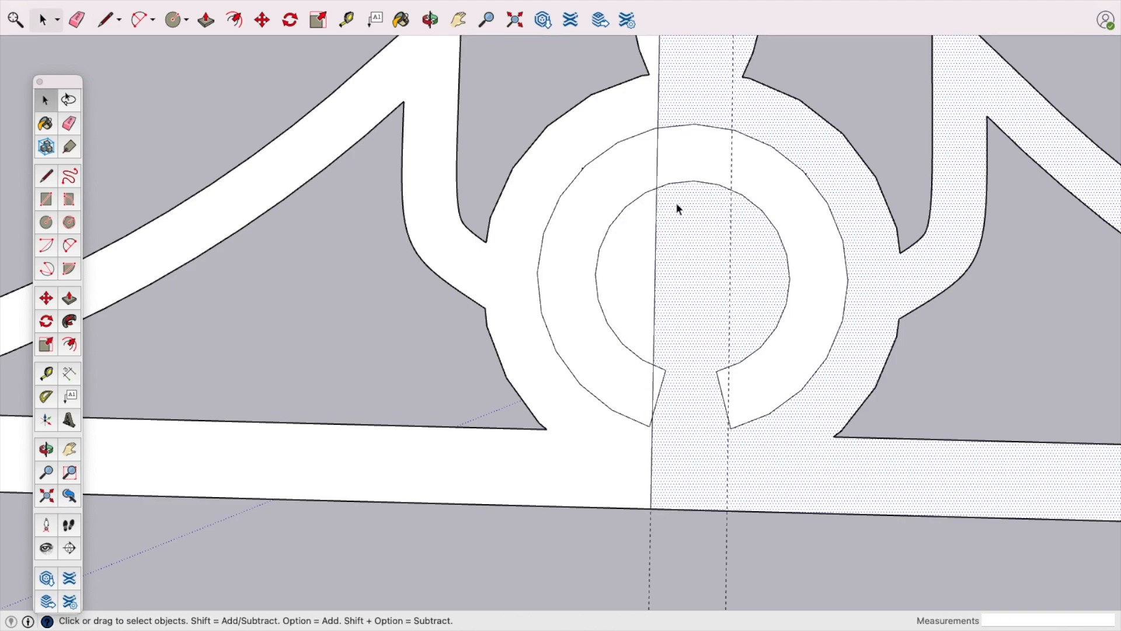
{"action": "left_click", "coordinate": [611, 283]}
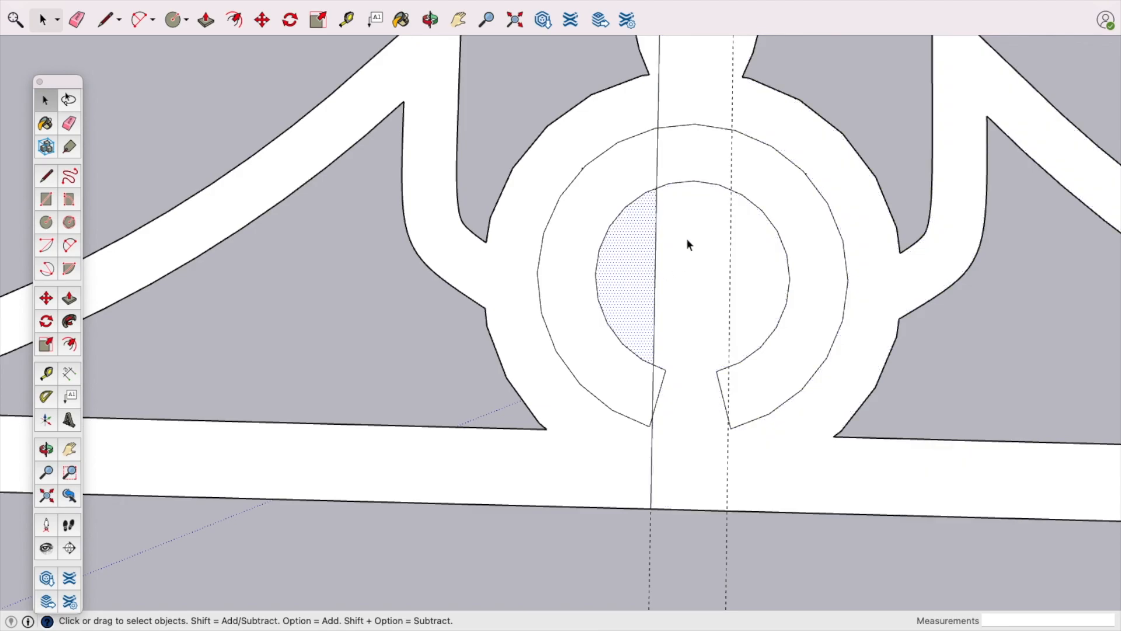
Step: Draw a line about 7/8" long from the slot's lower right corner down the guide to the ring cutout's upper edge
{"action": "scroll", "coordinate": [686, 237], "scroll_direction": "down", "scroll_amount": 4}
{"action": "middle_click_drag", "start_coordinate": [688, 159], "coordinate": [568, 299]}
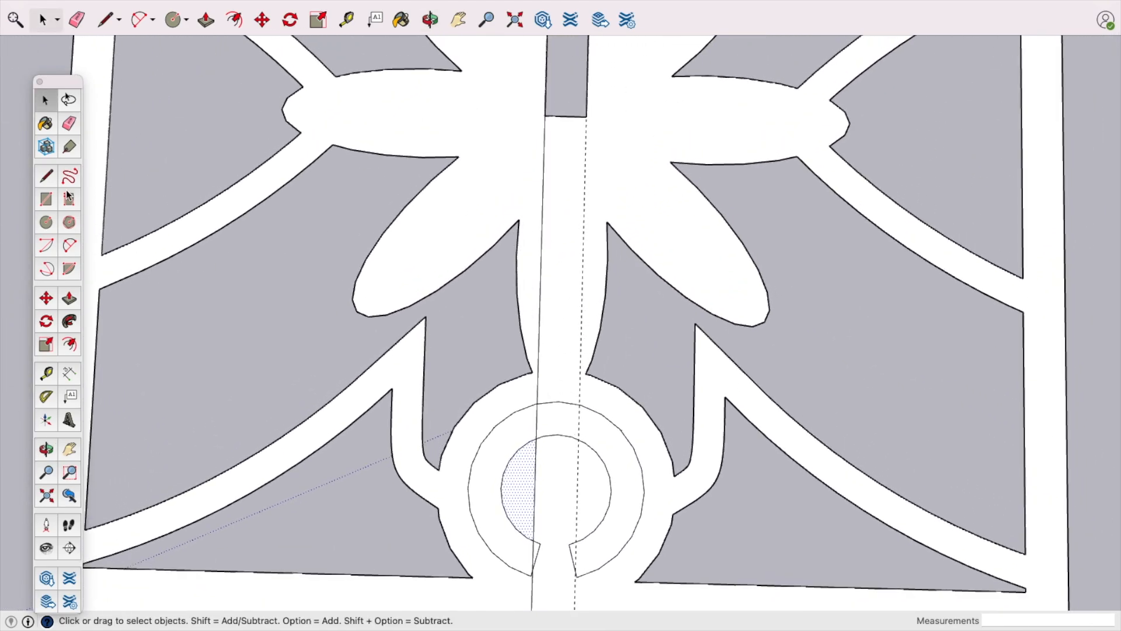
{"action": "left_click", "coordinate": [42, 178]}
{"action": "left_click", "coordinate": [586, 117]}
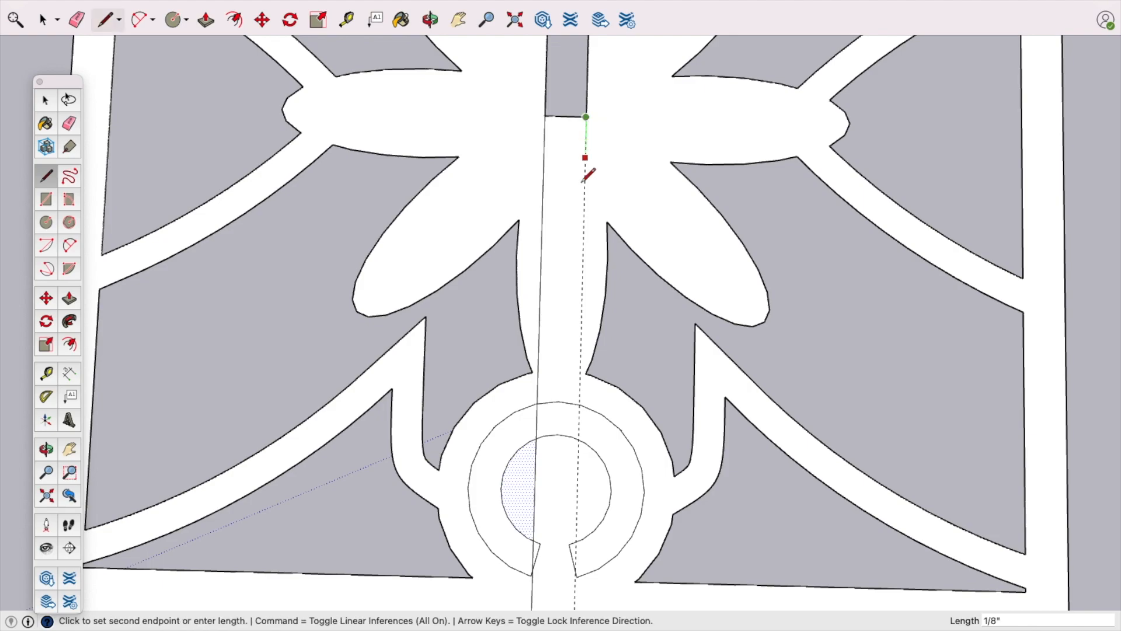
{"action": "scroll", "coordinate": [591, 409], "scroll_direction": "up", "scroll_amount": 5}
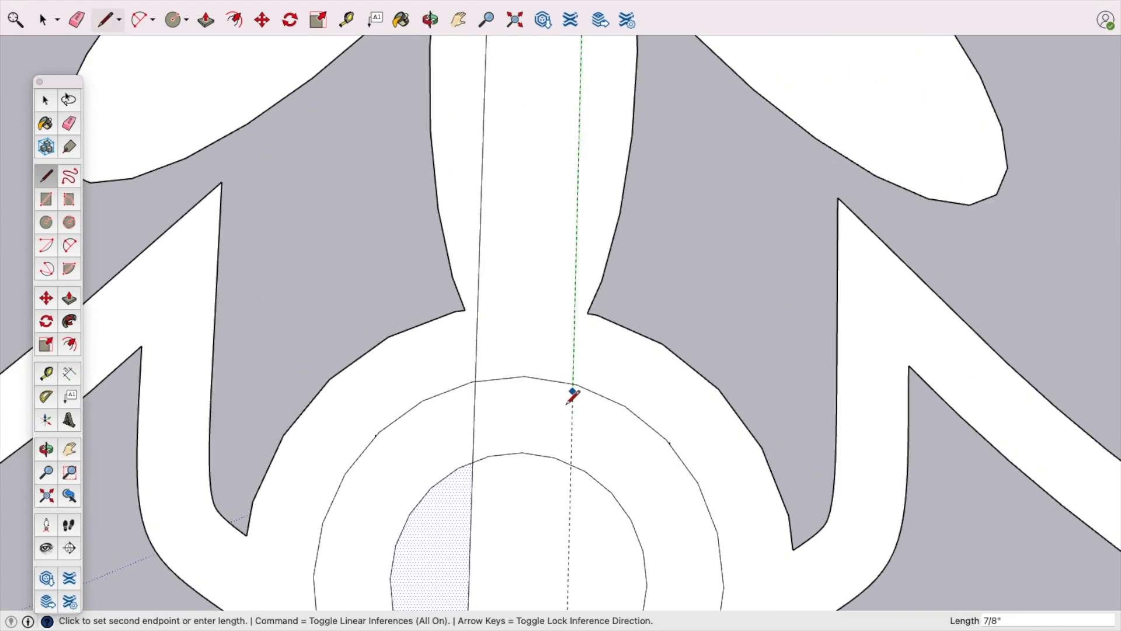
{"action": "scroll", "coordinate": [578, 382], "scroll_direction": "up", "scroll_amount": 2}
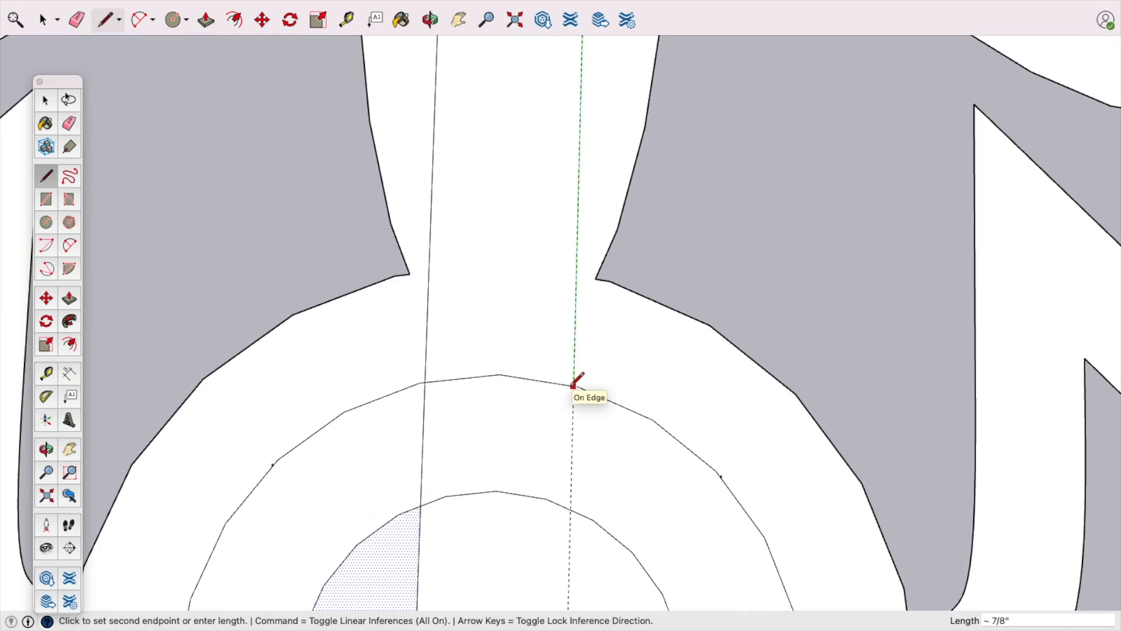
{"action": "left_click", "coordinate": [576, 386]}
Step: Continue the right line along its guide through the ring cutout and center disc to the panel's bottom edge
{"action": "left_click", "coordinate": [571, 510]}
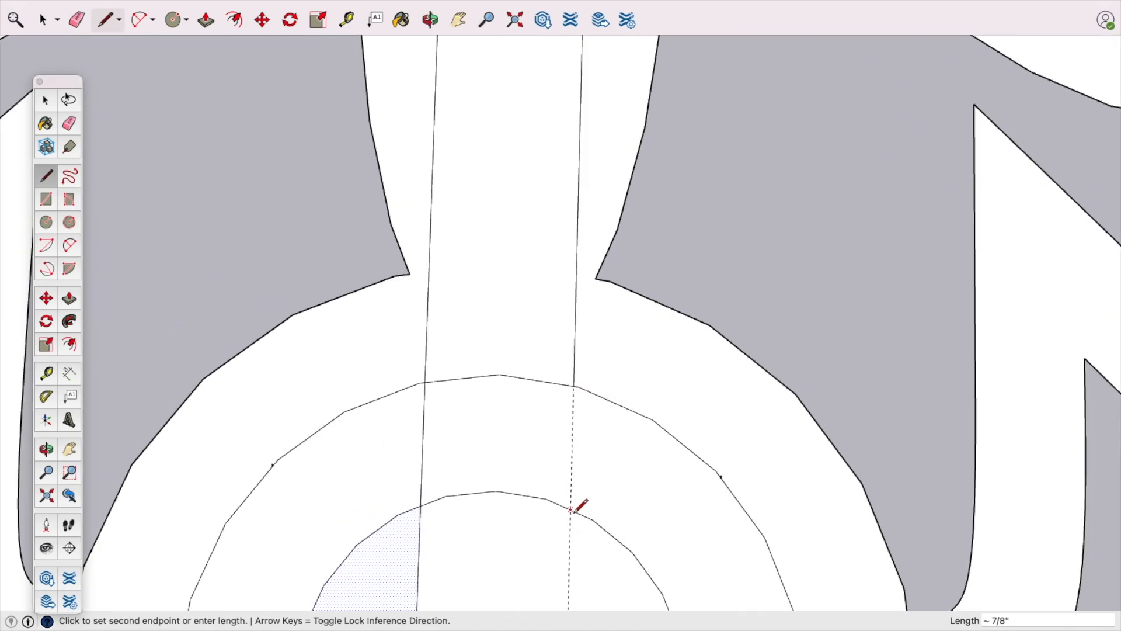
{"action": "middle_click_drag", "start_coordinate": [584, 480], "coordinate": [612, 155], "text": "shift"}
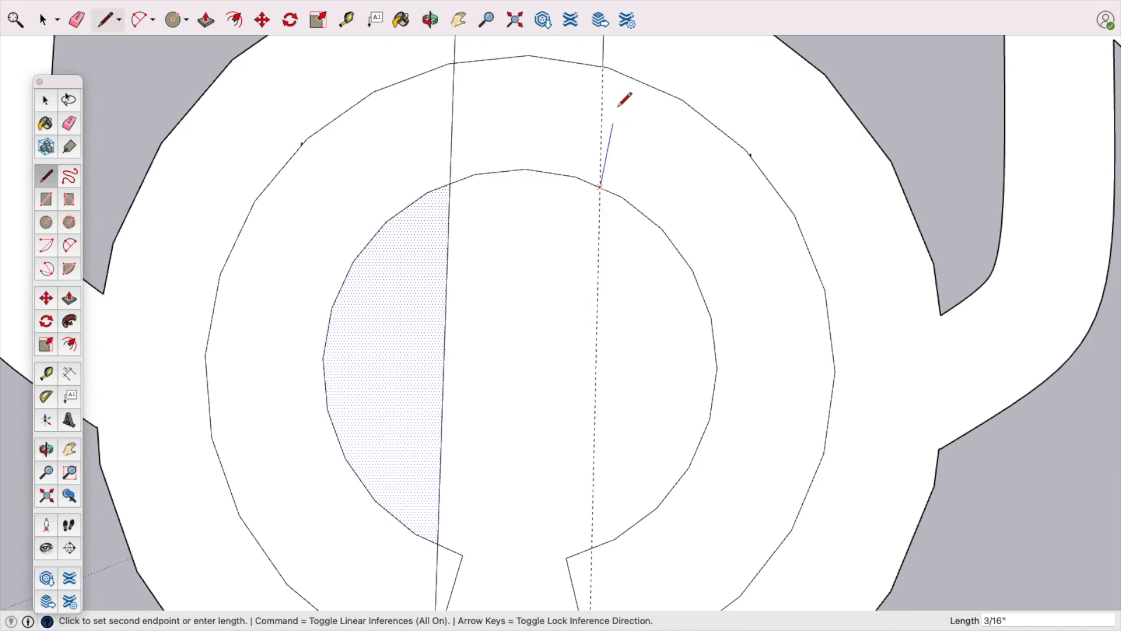
{"action": "left_click", "coordinate": [605, 66]}
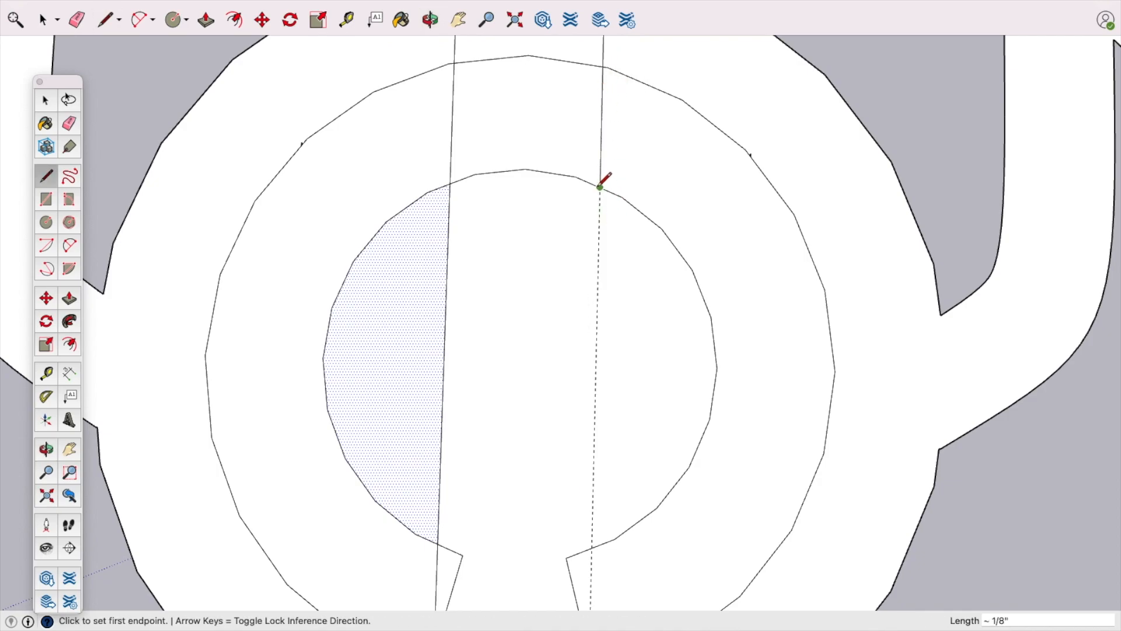
{"action": "left_click", "coordinate": [600, 187]}
{"action": "middle_click_drag", "start_coordinate": [577, 480], "coordinate": [595, 217], "text": "shift"}
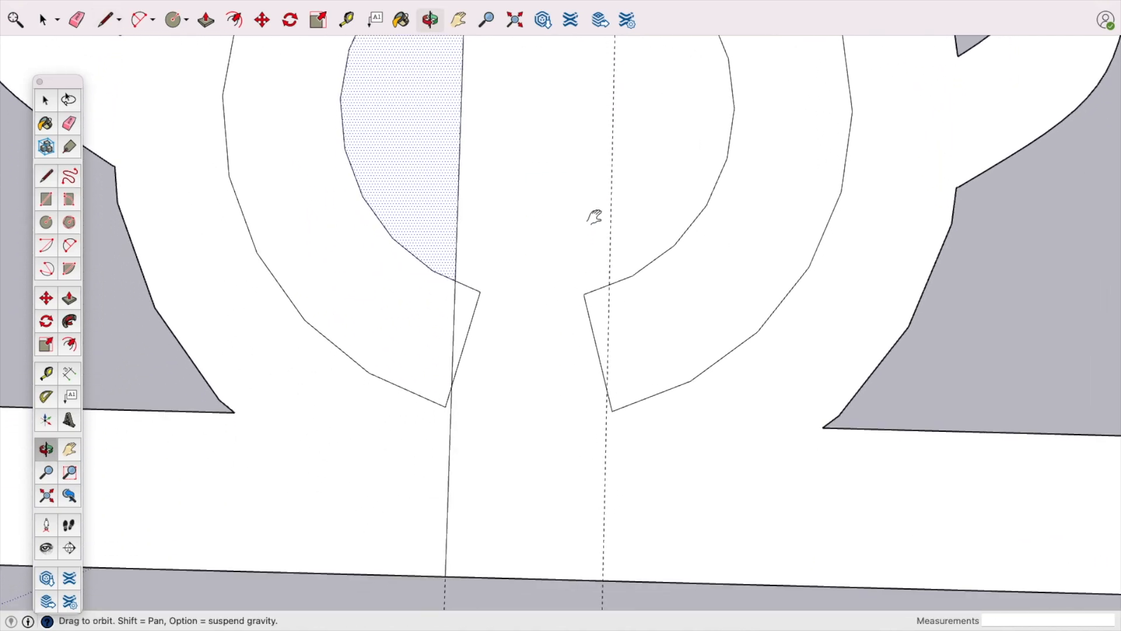
{"action": "left_click", "coordinate": [610, 283]}
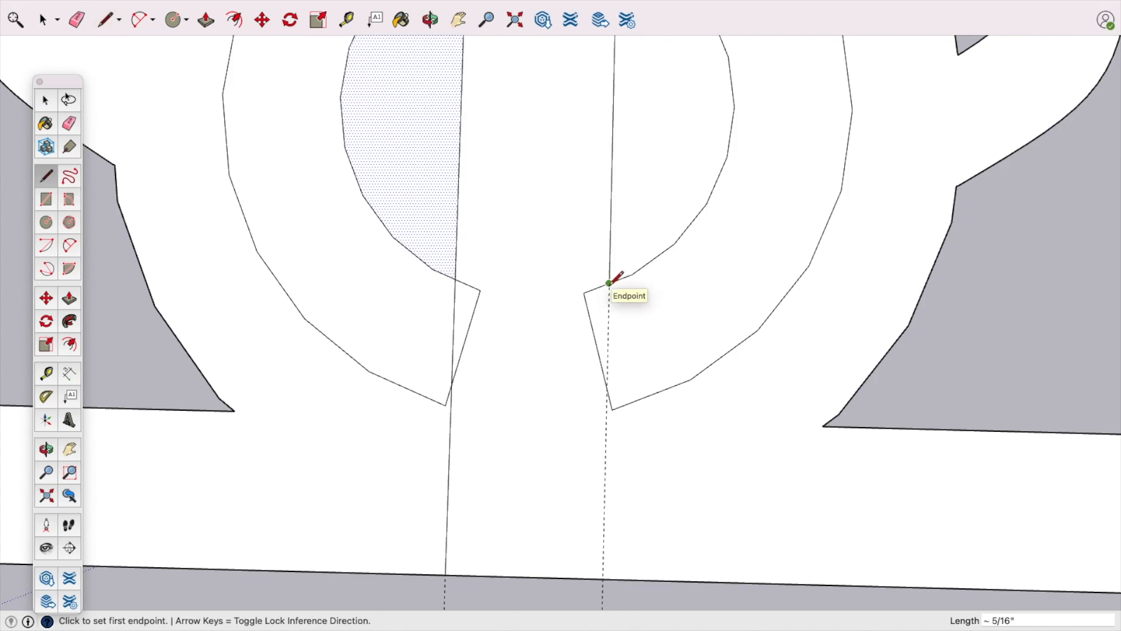
{"action": "left_click", "coordinate": [609, 282]}
{"action": "left_click", "coordinate": [608, 388]}
{"action": "left_click", "coordinate": [607, 388]}
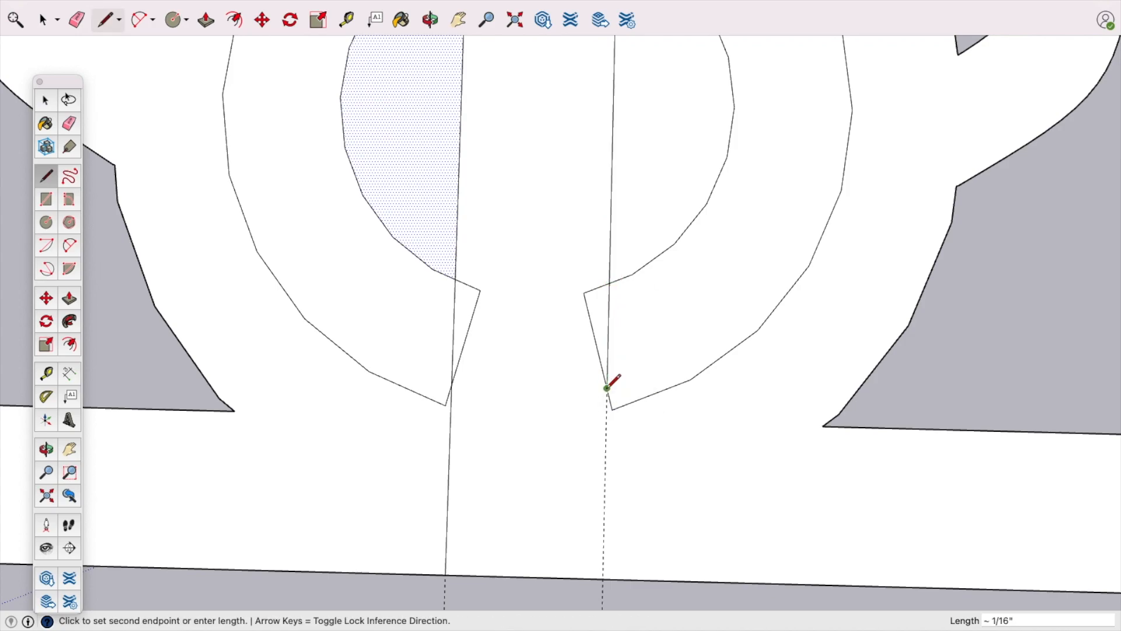
{"action": "left_click", "coordinate": [604, 576]}
Step: Draw a 1/8" line across the open upper end of the old slot to close the panel's top edge
{"action": "scroll", "coordinate": [602, 263], "scroll_direction": "down", "scroll_amount": 2}
{"action": "scroll", "coordinate": [597, 270], "scroll_direction": "down", "scroll_amount": 6}
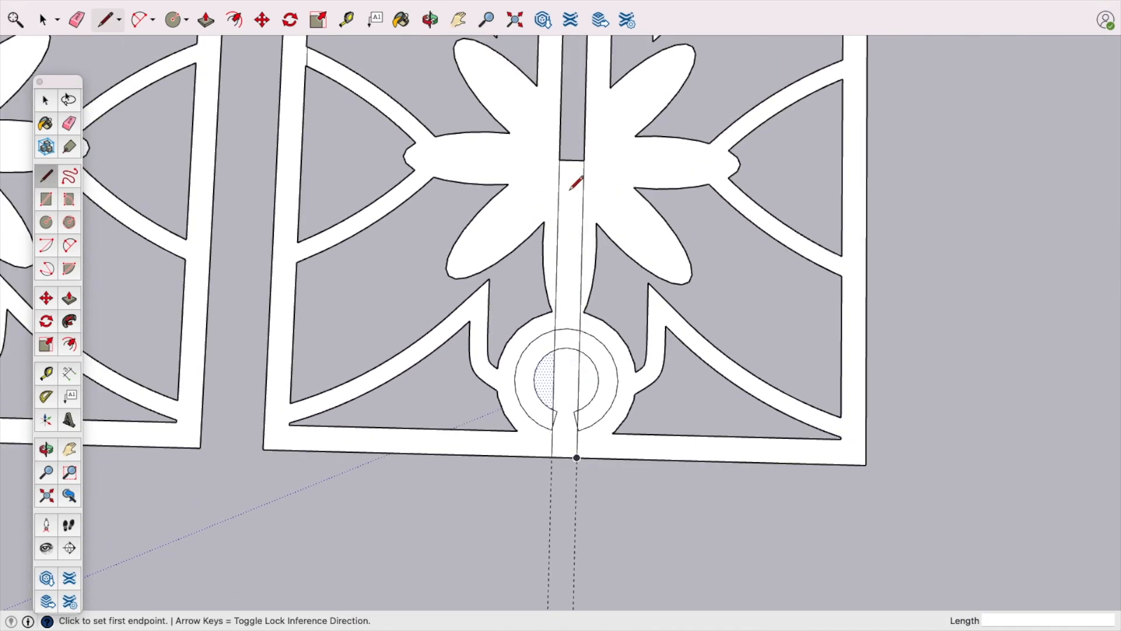
{"action": "middle_click_drag", "start_coordinate": [576, 184], "coordinate": [573, 443], "text": "shift"}
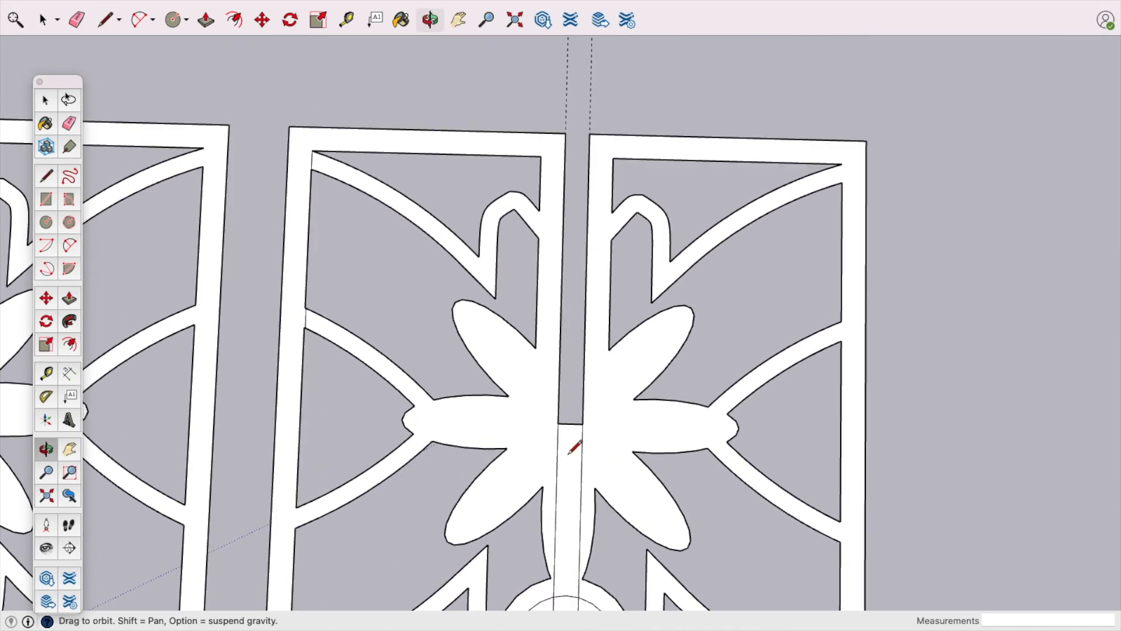
{"action": "left_click", "coordinate": [566, 133]}
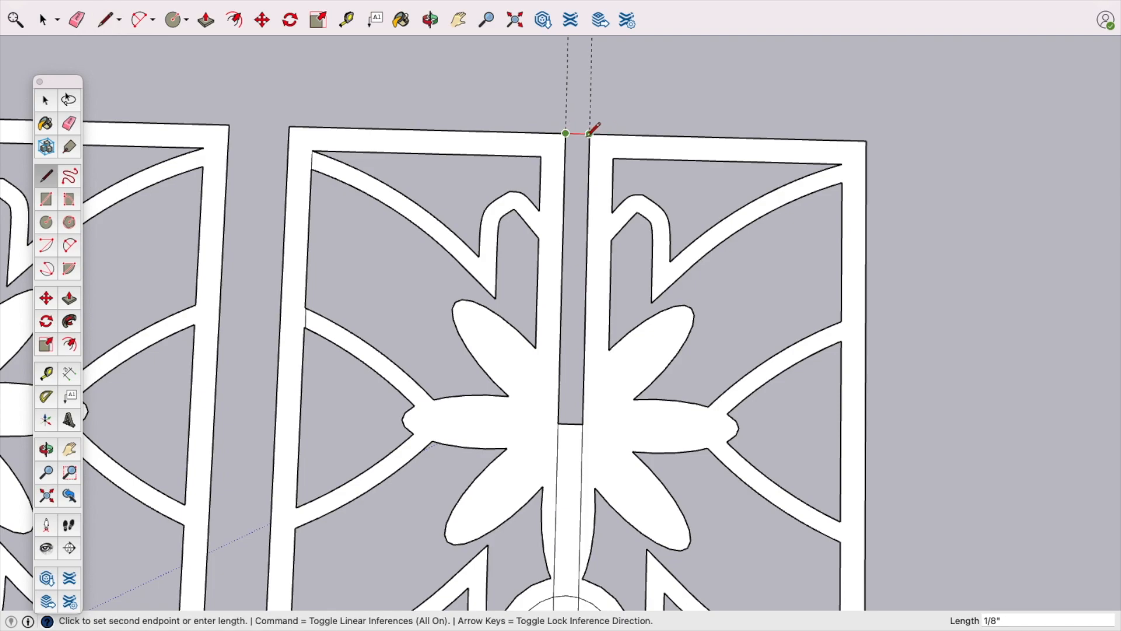
{"action": "left_click", "coordinate": [589, 135]}
{"action": "scroll", "coordinate": [589, 216], "scroll_direction": "down", "scroll_amount": 1}
{"action": "scroll", "coordinate": [588, 217], "scroll_direction": "down", "scroll_amount": 1}
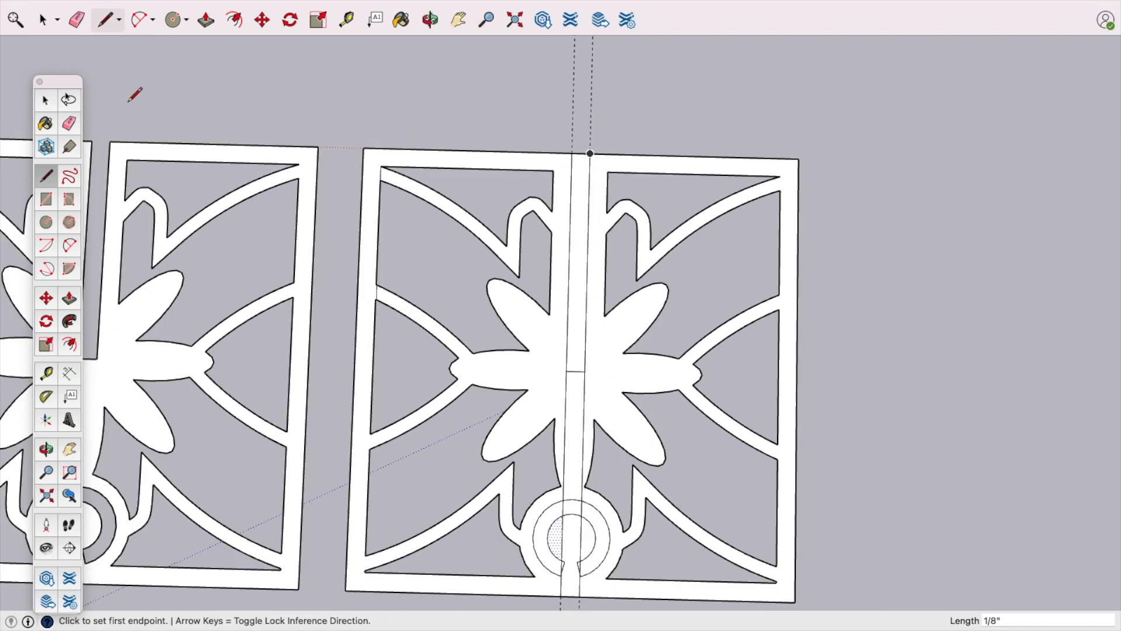
Step: Erase the old upper slot's two side edges, including the short stubs left at the flower's center
{"action": "left_click", "coordinate": [74, 127]}
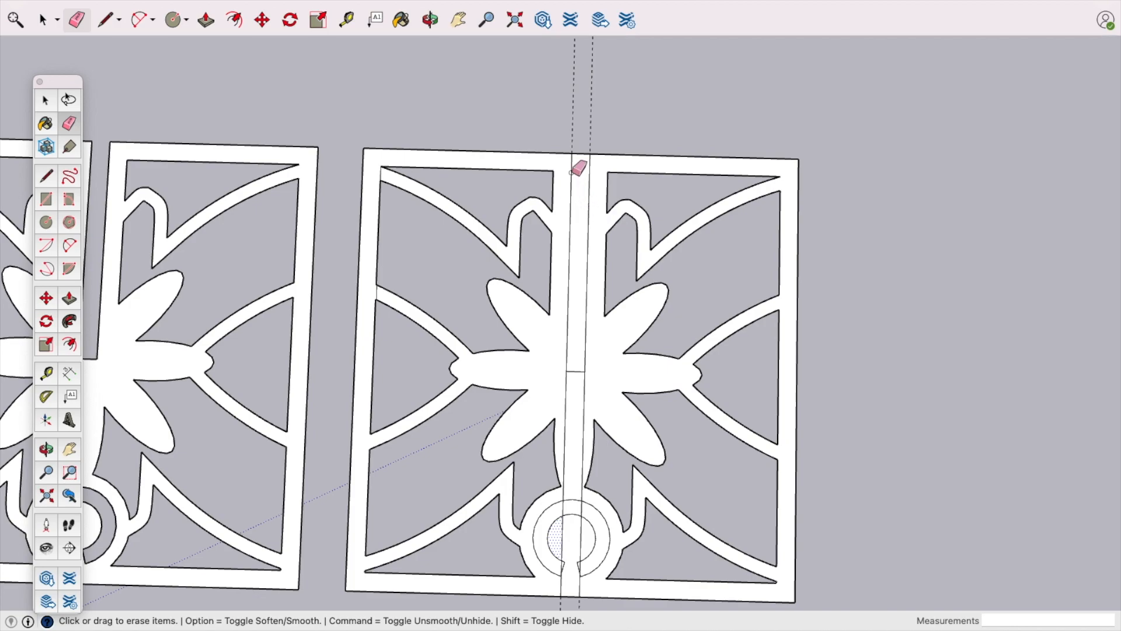
{"action": "left_click_drag", "start_coordinate": [570, 188], "coordinate": [597, 188]}
{"action": "scroll", "coordinate": [577, 365], "scroll_direction": "up", "scroll_amount": 2}
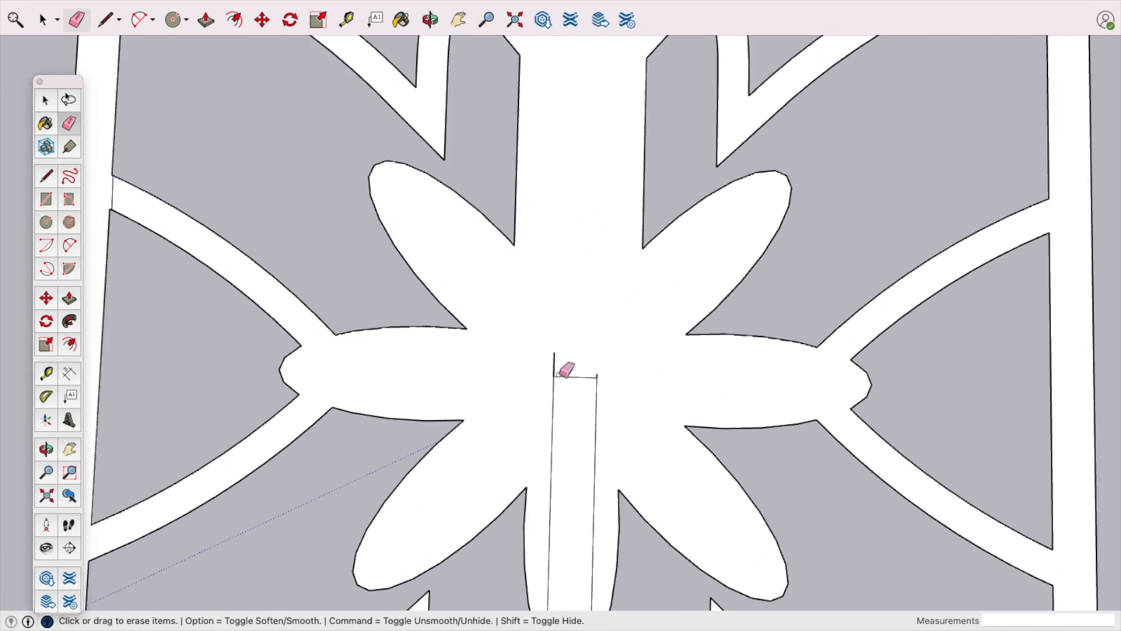
{"action": "left_click_drag", "start_coordinate": [556, 369], "coordinate": [553, 361]}
{"action": "scroll", "coordinate": [619, 359], "scroll_direction": "up", "scroll_amount": 3}
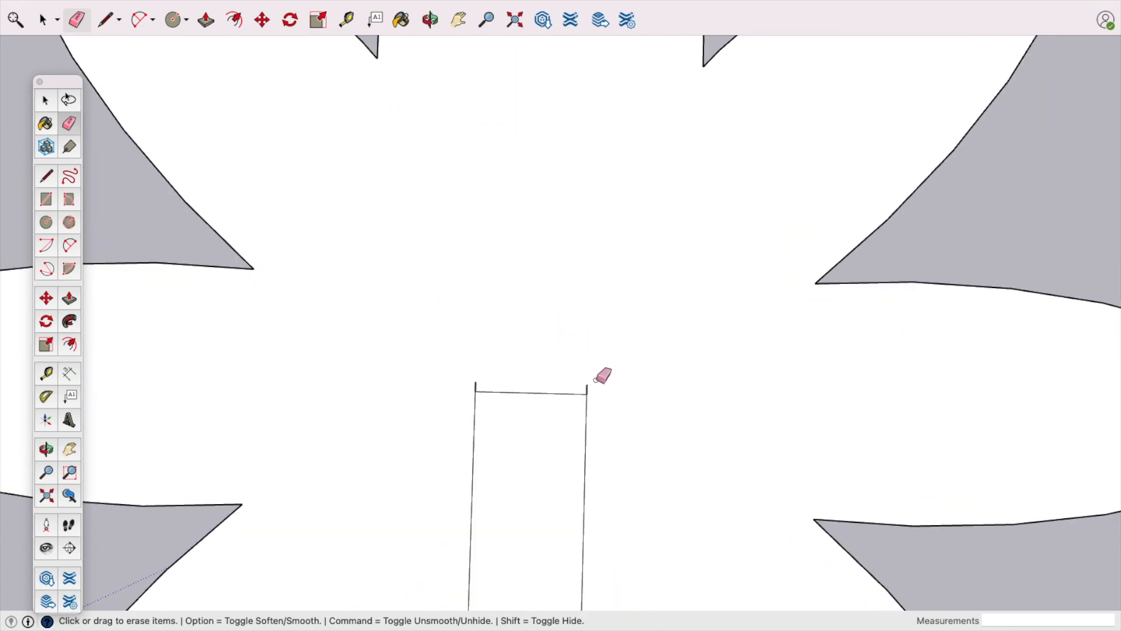
{"action": "left_click_drag", "start_coordinate": [594, 387], "coordinate": [602, 376]}
{"action": "left_click_drag", "start_coordinate": [478, 382], "coordinate": [502, 376]}
{"action": "scroll", "coordinate": [550, 335], "scroll_direction": "up", "scroll_amount": 4}
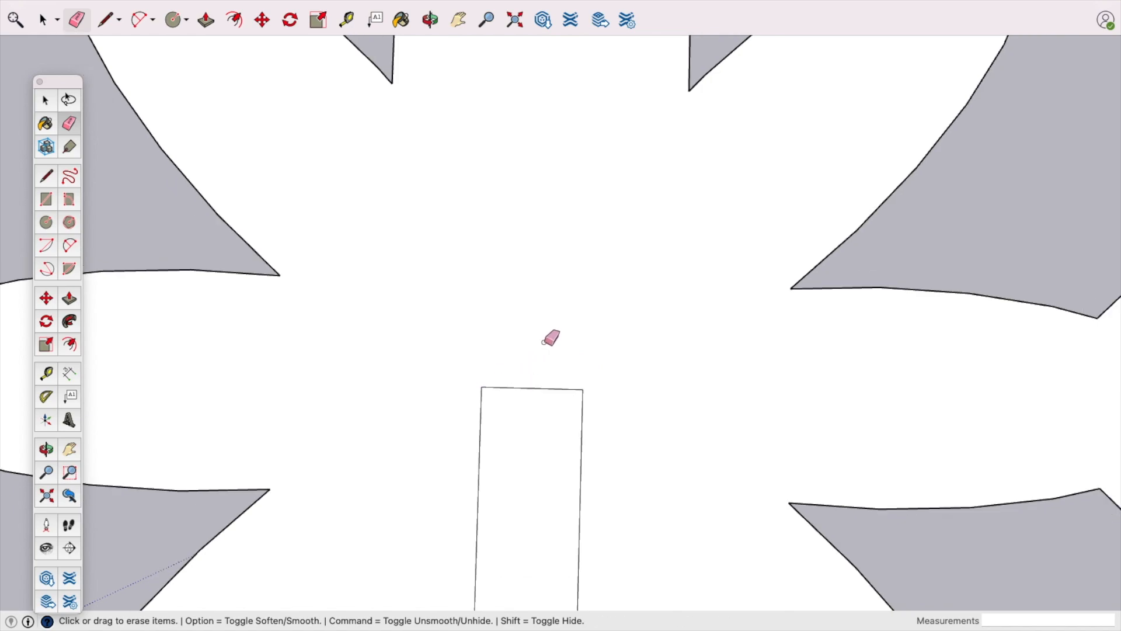
Step: Erase the ring and disc arcs and the ring cutout's end edges that lie between the two new slot lines
{"action": "mouse_move", "coordinate": [592, 352]}
{"action": "middle_mouse_down", "text": "shift"}
{"action": "mouse_move", "coordinate": [623, 298]}
{"action": "mouse_move", "coordinate": [636, 110]}
{"action": "middle_mouse_up", "text": "shift"}
{"action": "mouse_move", "coordinate": [560, 327]}
{"action": "left_mouse_down"}
{"action": "mouse_move", "coordinate": [544, 334]}
{"action": "mouse_move", "coordinate": [544, 353]}
{"action": "left_mouse_up"}
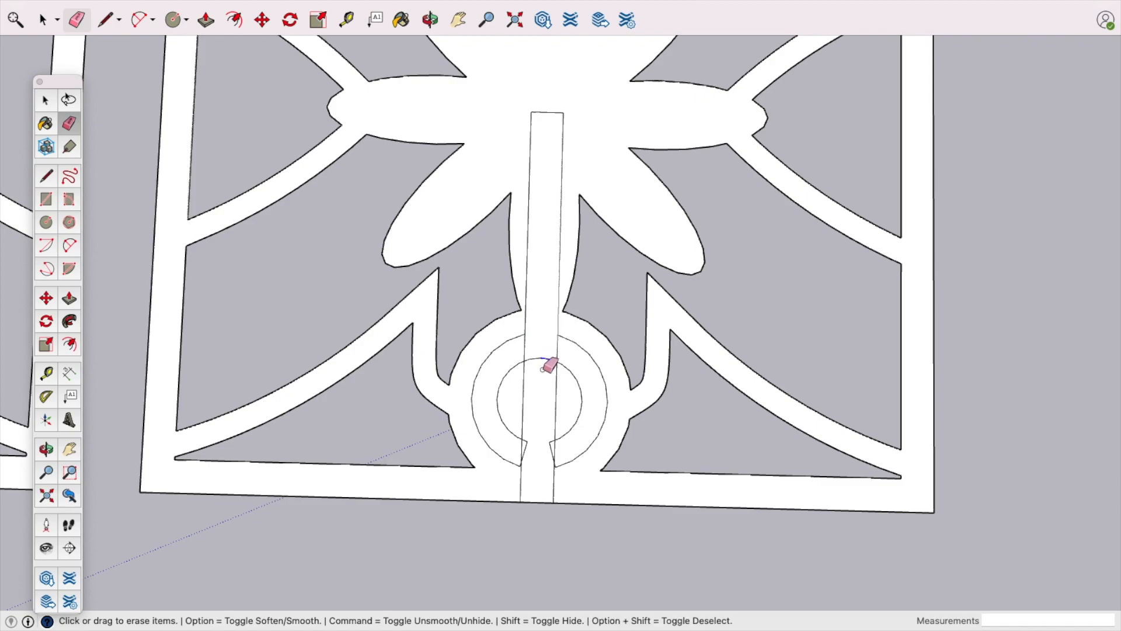
{"action": "left_click", "coordinate": [538, 358]}
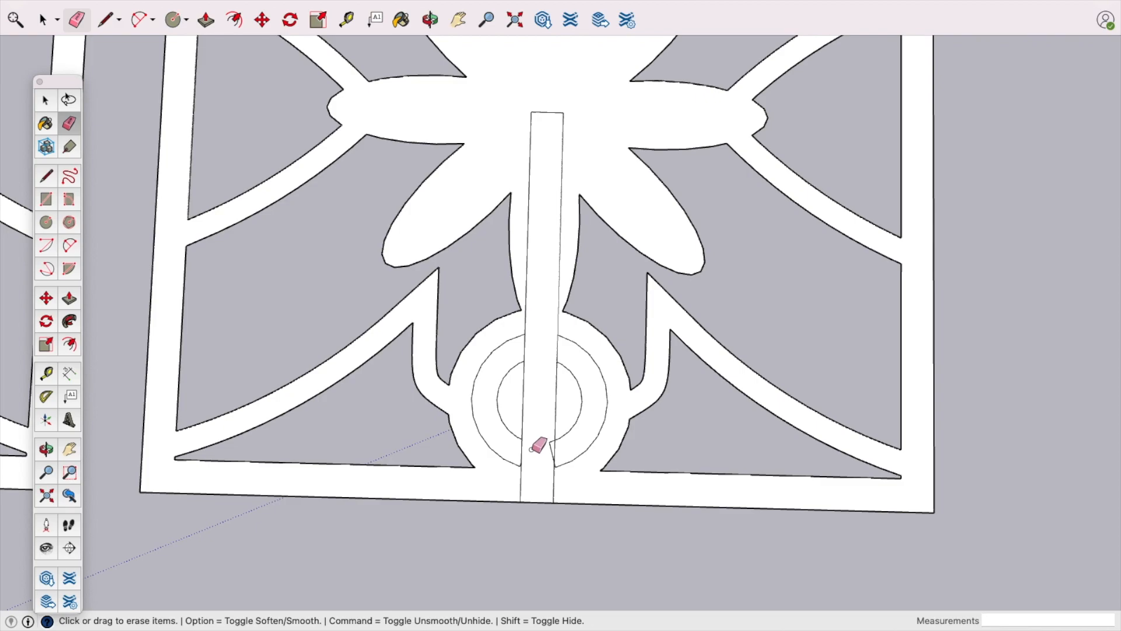
{"action": "scroll", "coordinate": [541, 444], "scroll_direction": "up", "scroll_amount": 5}
{"action": "scroll", "coordinate": [542, 448], "scroll_direction": "up", "scroll_amount": 1}
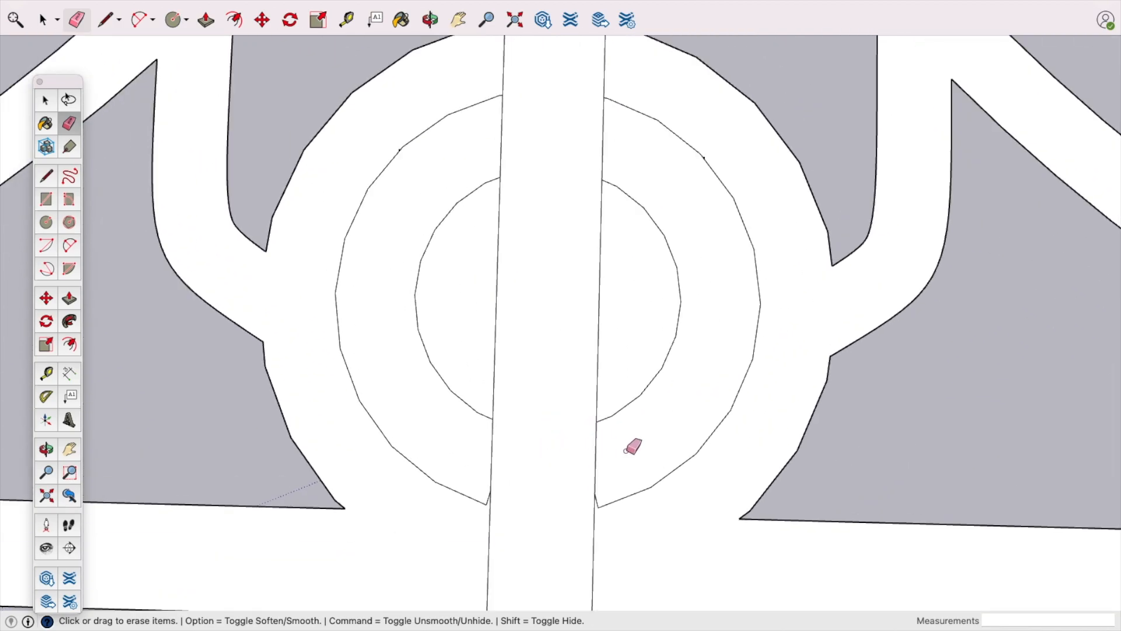
Step: Erase the panel's bottom edge segment between the two lines to open the new lower slot
{"action": "middle_click_drag", "start_coordinate": [568, 481], "coordinate": [573, 432]}
{"action": "scroll", "coordinate": [574, 431], "scroll_direction": "down", "scroll_amount": 4}
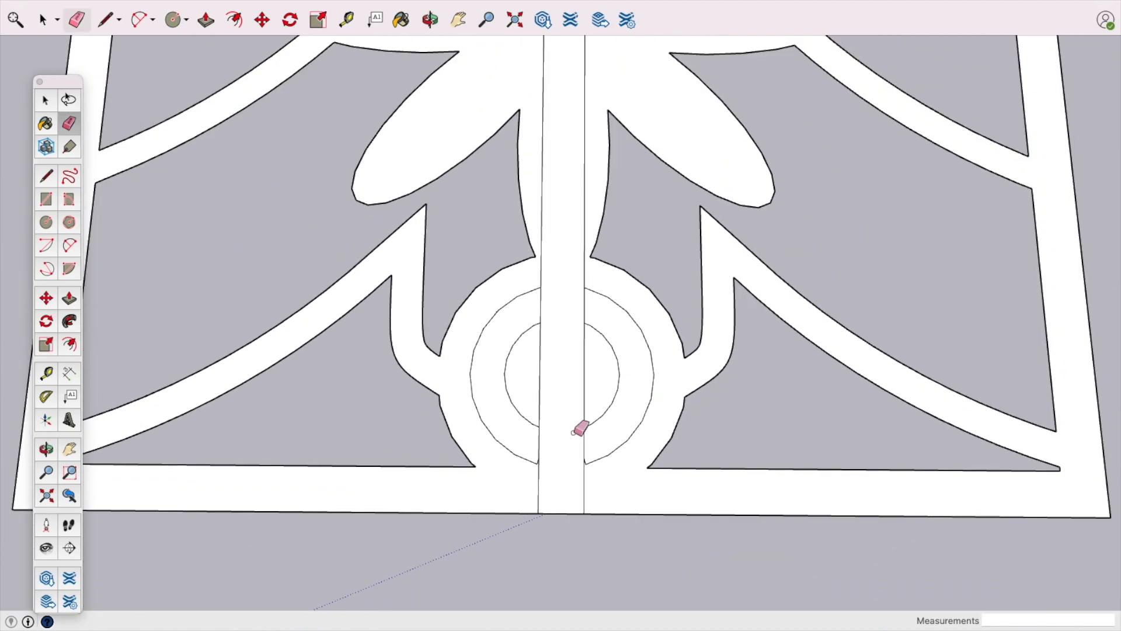
{"action": "left_click", "coordinate": [569, 512]}
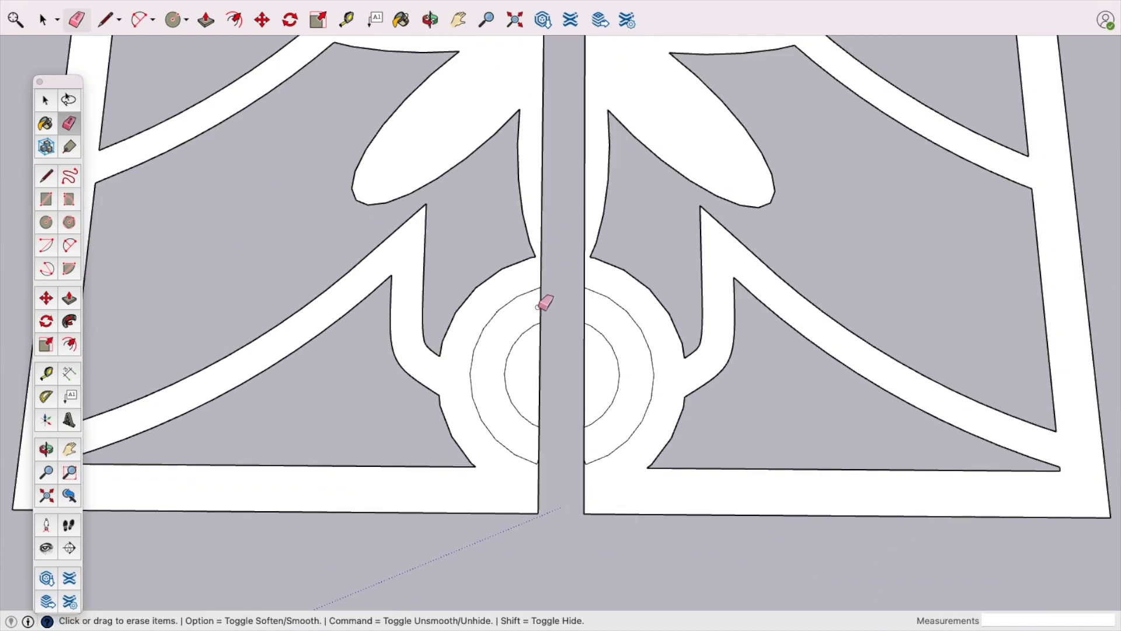
{"action": "mouse_move", "coordinate": [544, 301]}
{"action": "middle_mouse_down"}
{"action": "mouse_move", "coordinate": [564, 313]}
{"action": "mouse_move", "coordinate": [609, 294]}
{"action": "middle_mouse_up"}
{"action": "scroll", "coordinate": [608, 296], "scroll_direction": "down", "scroll_amount": 3}
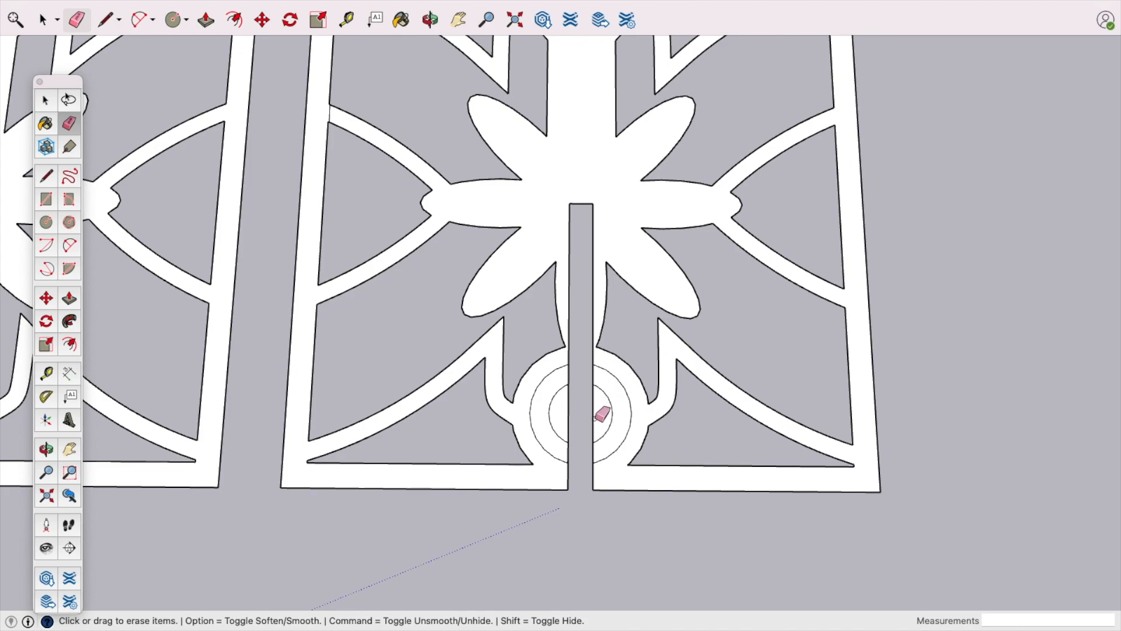
Step: Delete the ring-shaped faces on both sides of the new slot to reopen the ring cutout around the disc
{"action": "key", "text": "space"}
{"action": "left_click", "coordinate": [619, 394]}
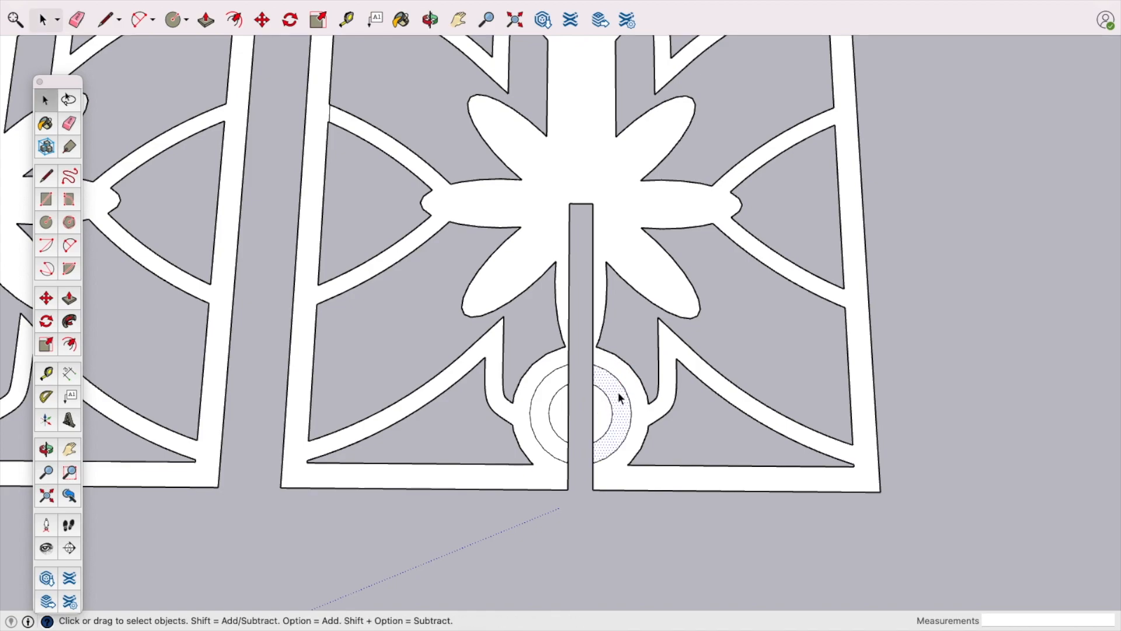
{"action": "left_click", "coordinate": [542, 411]}
{"action": "key", "text": "Delete"}
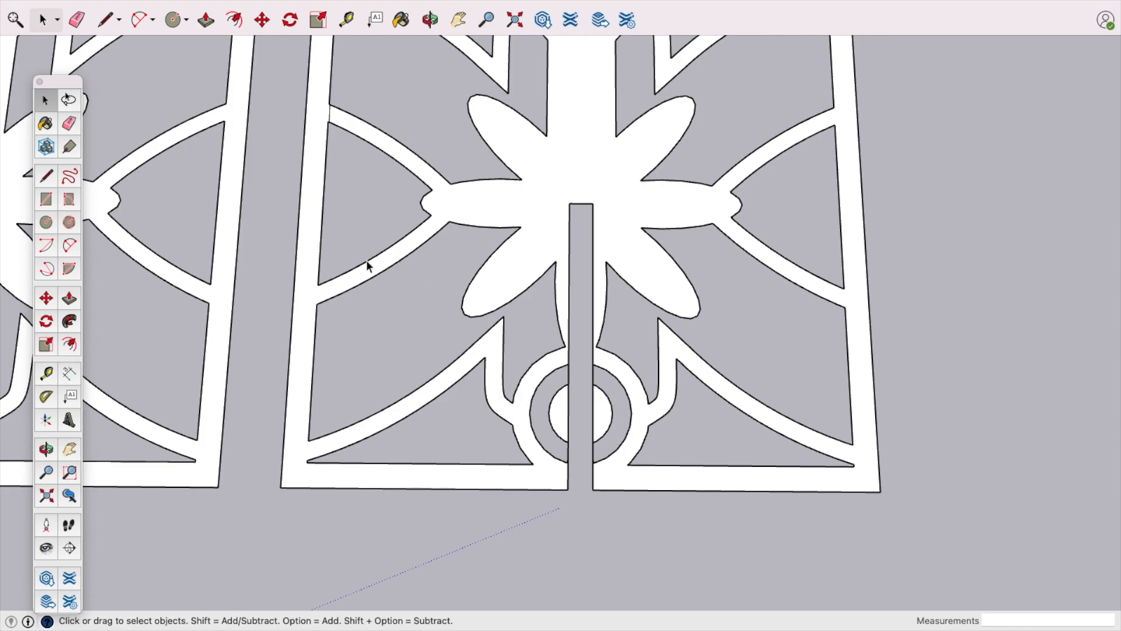
Step: Place parallel guides 1/8" outward from the left and right edges of the new slot
{"action": "left_click", "coordinate": [48, 374]}
{"action": "left_click", "coordinate": [580, 225]}
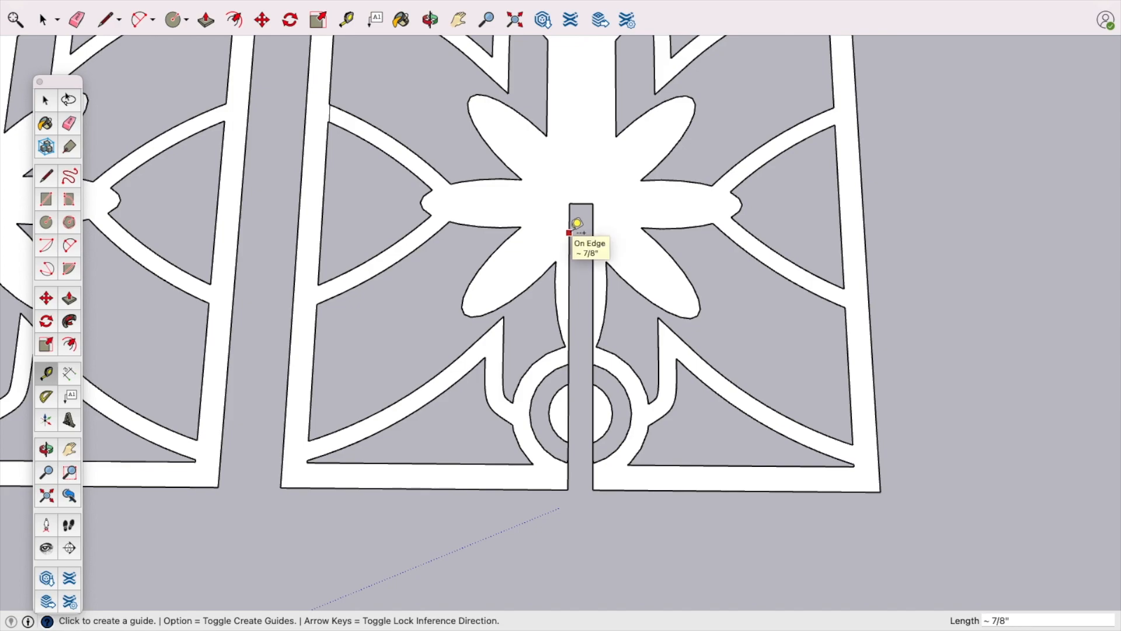
{"action": "left_click", "coordinate": [576, 224]}
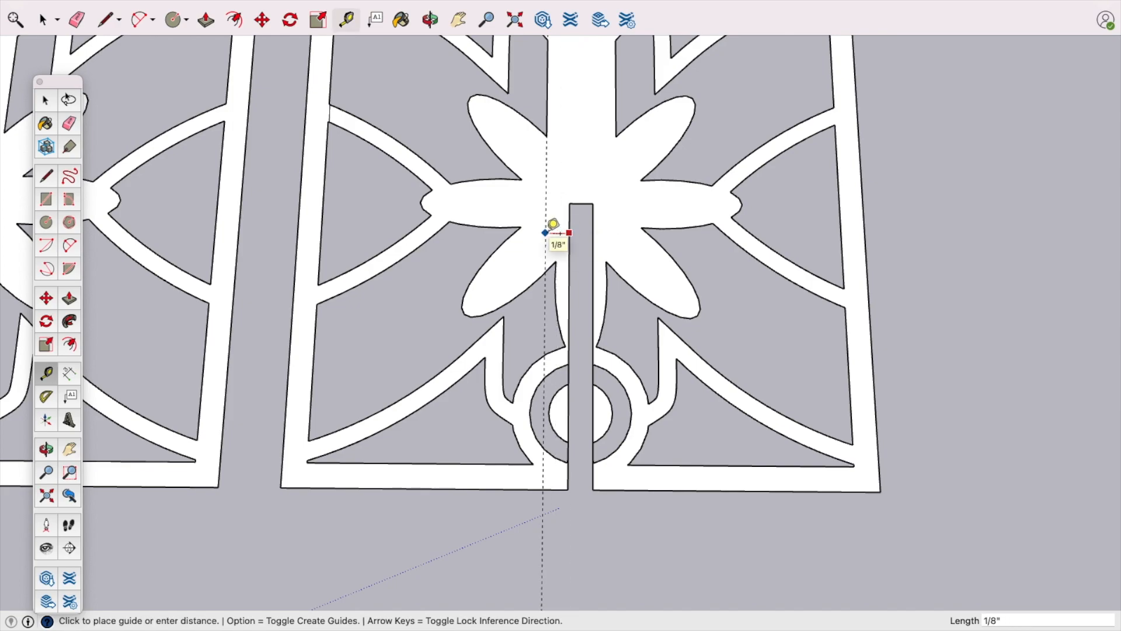
{"action": "left_click", "coordinate": [553, 225]}
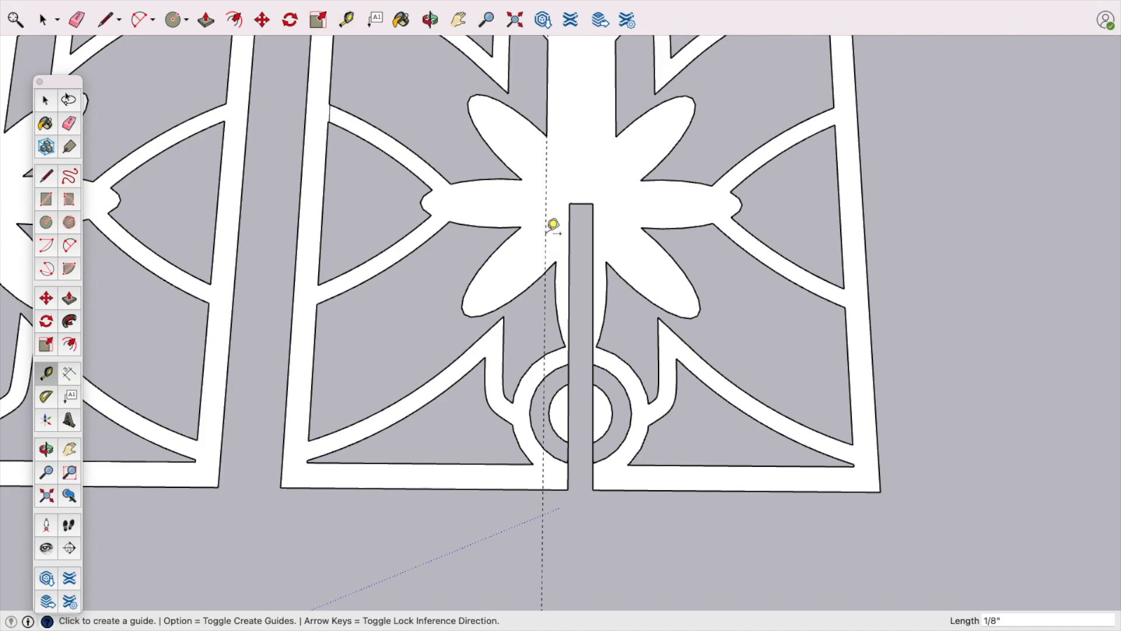
{"action": "left_click", "coordinate": [593, 237]}
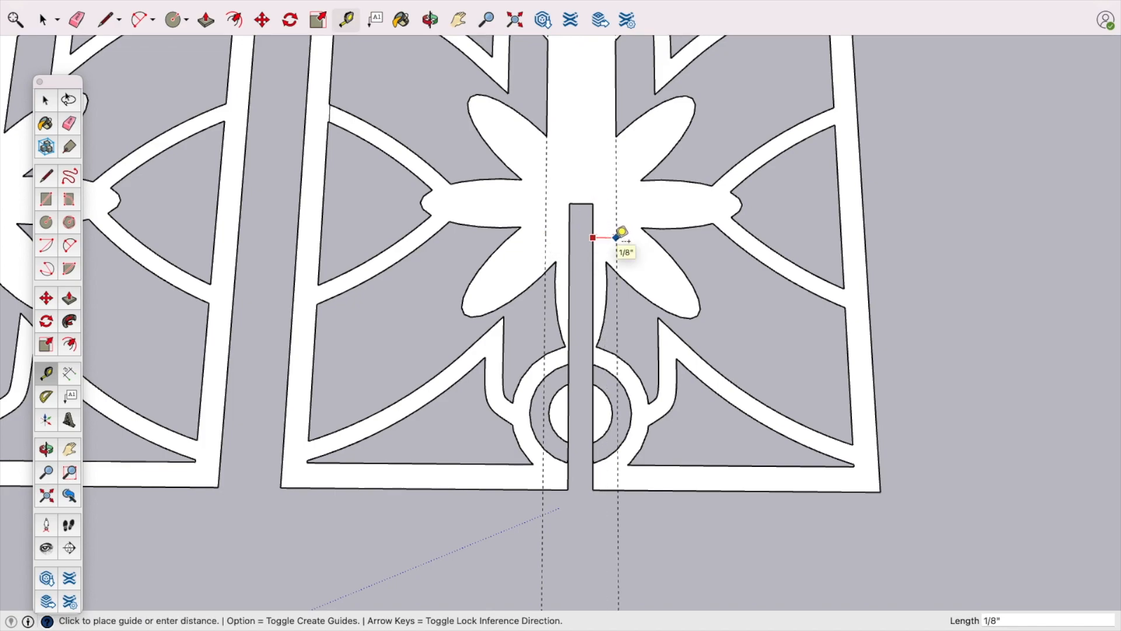
{"action": "left_click", "coordinate": [621, 232]}
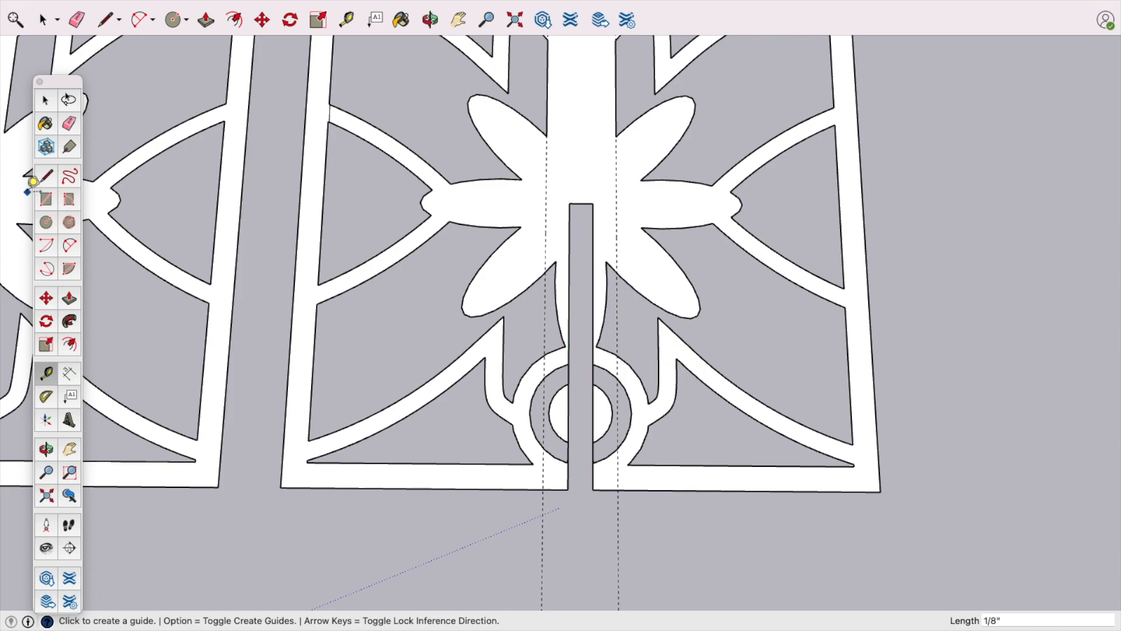
Step: Draw lines along the right guide from the lower petal to the ring's outer edge and across the ring cutout
{"action": "left_click", "coordinate": [48, 183]}
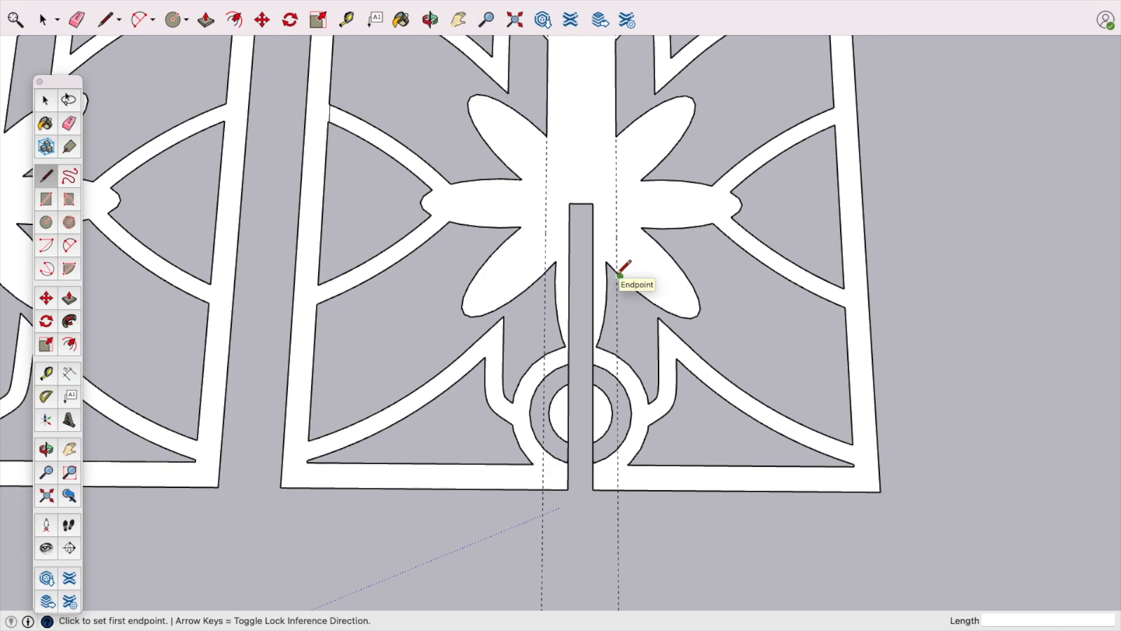
{"action": "scroll", "coordinate": [620, 275], "scroll_direction": "up", "scroll_amount": 2}
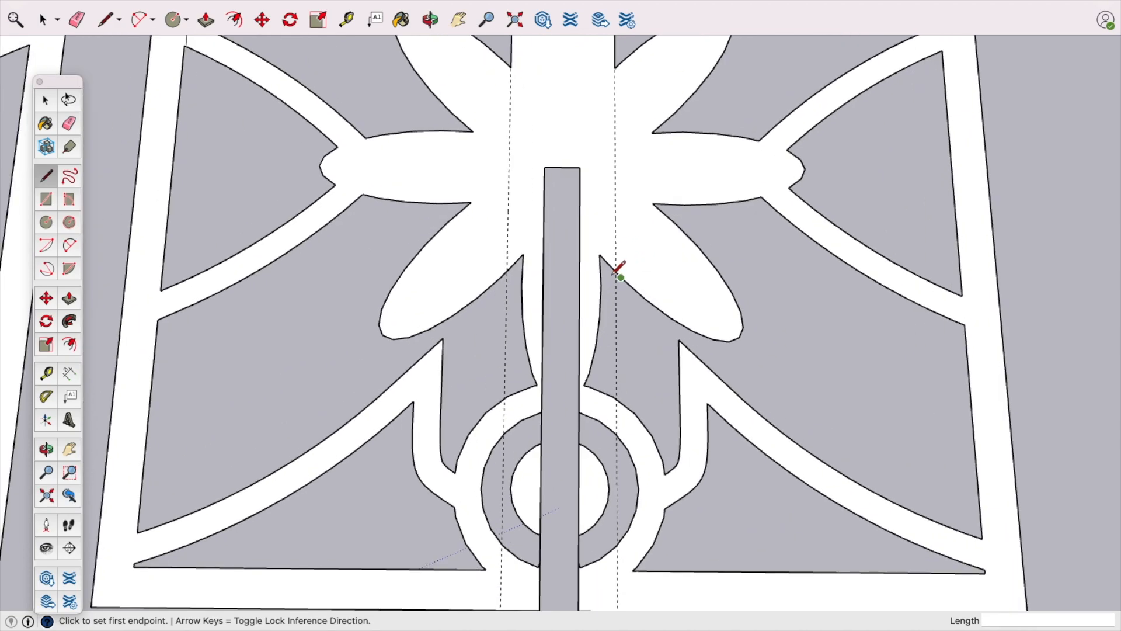
{"action": "scroll", "coordinate": [612, 266], "scroll_direction": "up", "scroll_amount": 2}
{"action": "left_click", "coordinate": [618, 271]}
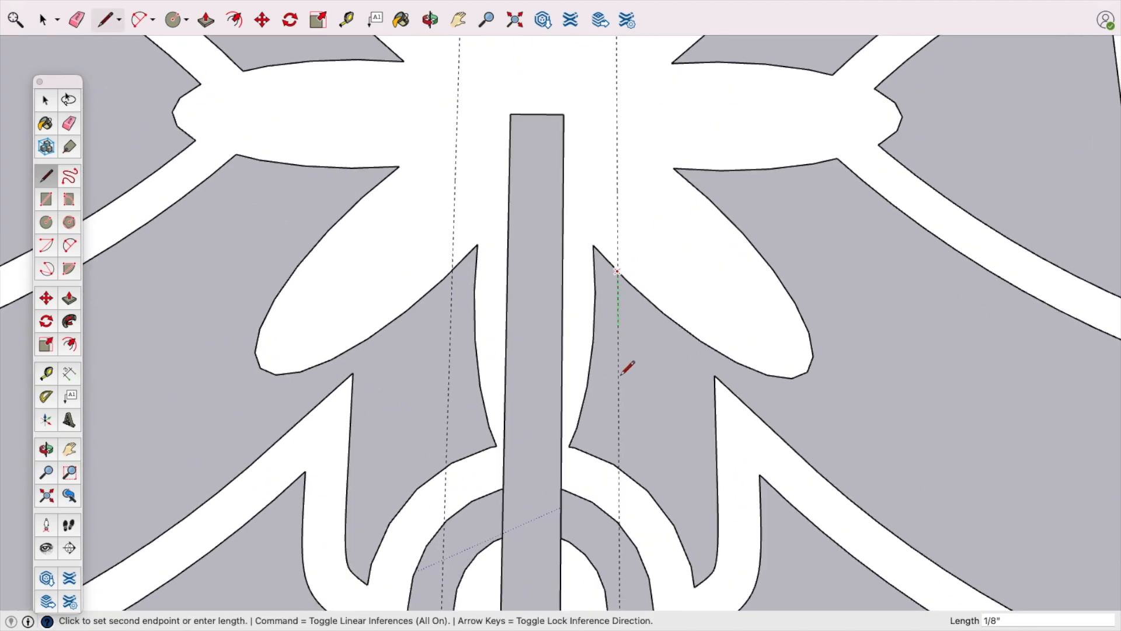
{"action": "left_click", "coordinate": [619, 467]}
{"action": "middle_click_drag", "start_coordinate": [622, 504], "coordinate": [633, 301]}
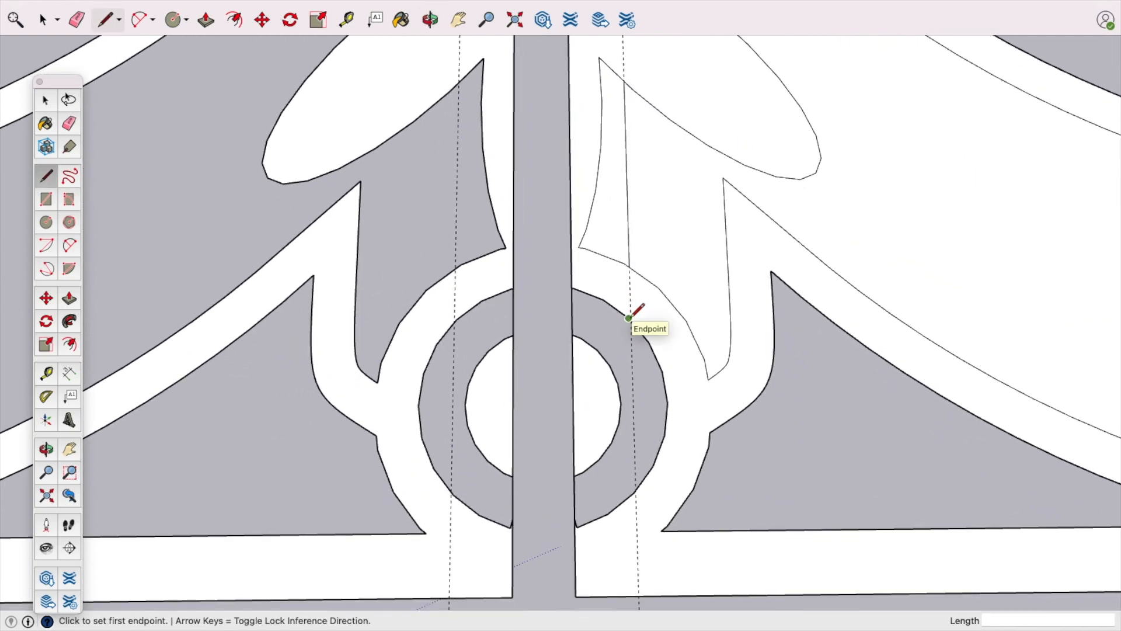
{"action": "left_click", "coordinate": [629, 318]}
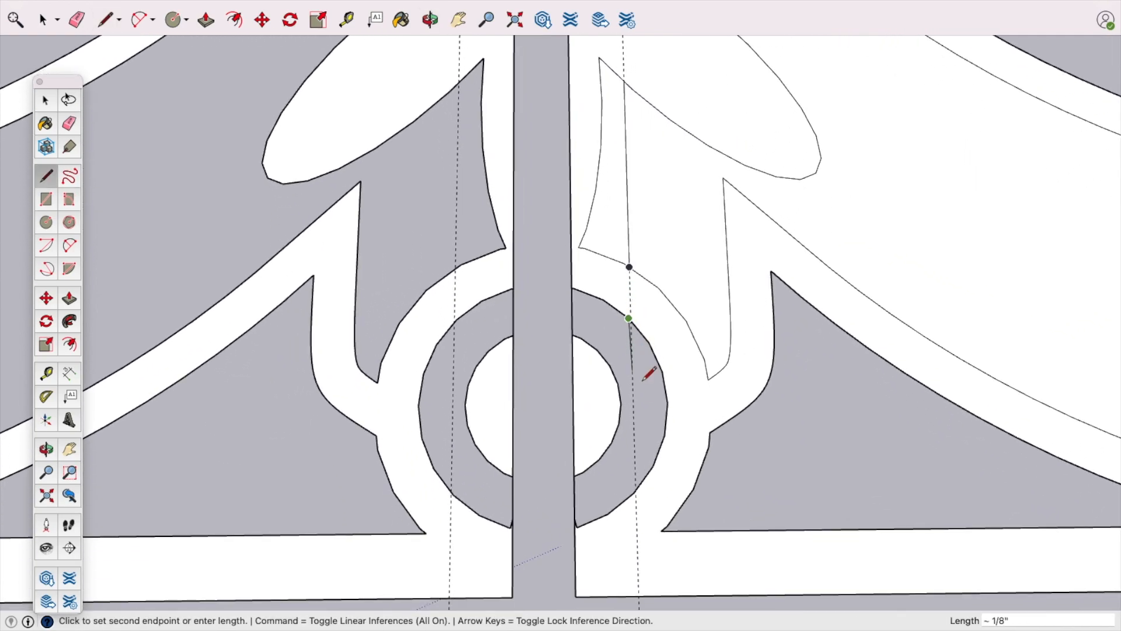
{"action": "left_click", "coordinate": [635, 492]}
Step: Draw lines along the left guide from the lower petal to the ring's outer edge and about 3/8" across the ring cutout
{"action": "middle_click_drag", "start_coordinate": [630, 356], "coordinate": [671, 468]}
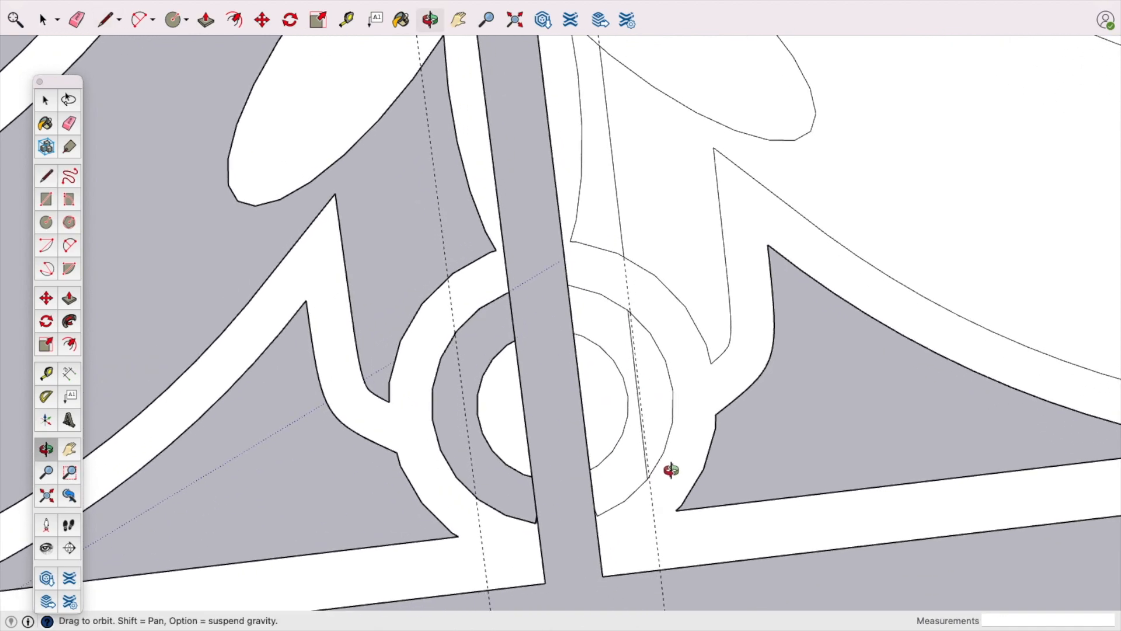
{"action": "mouse_move", "coordinate": [540, 292]}
{"action": "middle_mouse_down"}
{"action": "mouse_move", "coordinate": [556, 318]}
{"action": "mouse_move", "coordinate": [638, 287]}
{"action": "middle_mouse_up"}
{"action": "left_click", "coordinate": [580, 252]}
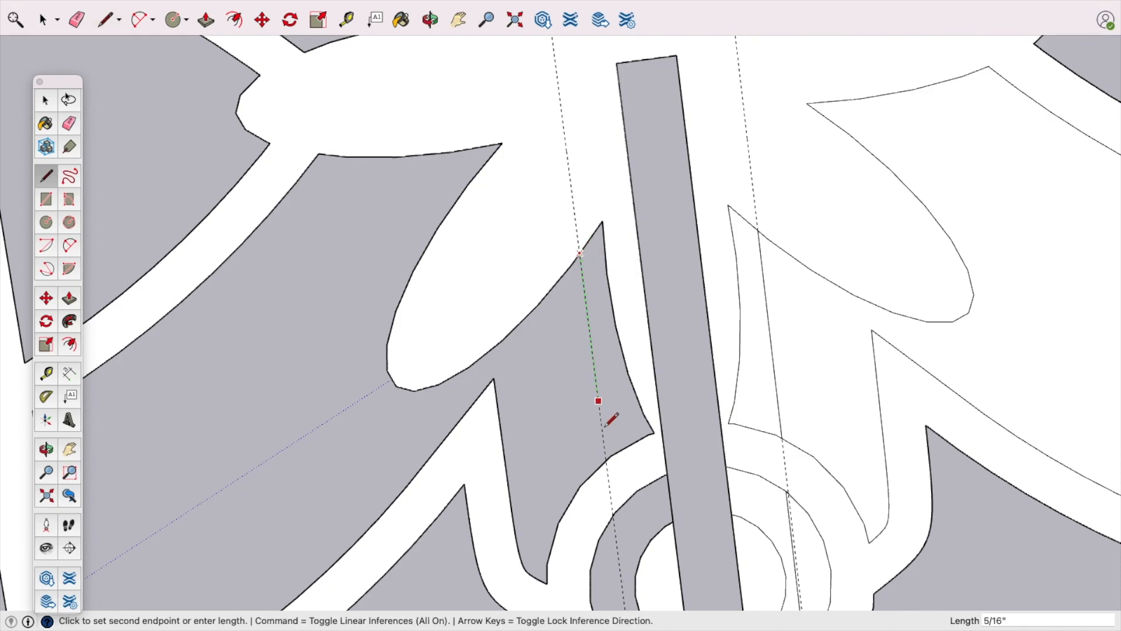
{"action": "left_click", "coordinate": [610, 455]}
{"action": "middle_click_drag", "start_coordinate": [608, 463], "coordinate": [602, 283]}
{"action": "left_click", "coordinate": [584, 279]}
{"action": "left_click", "coordinate": [606, 445]}
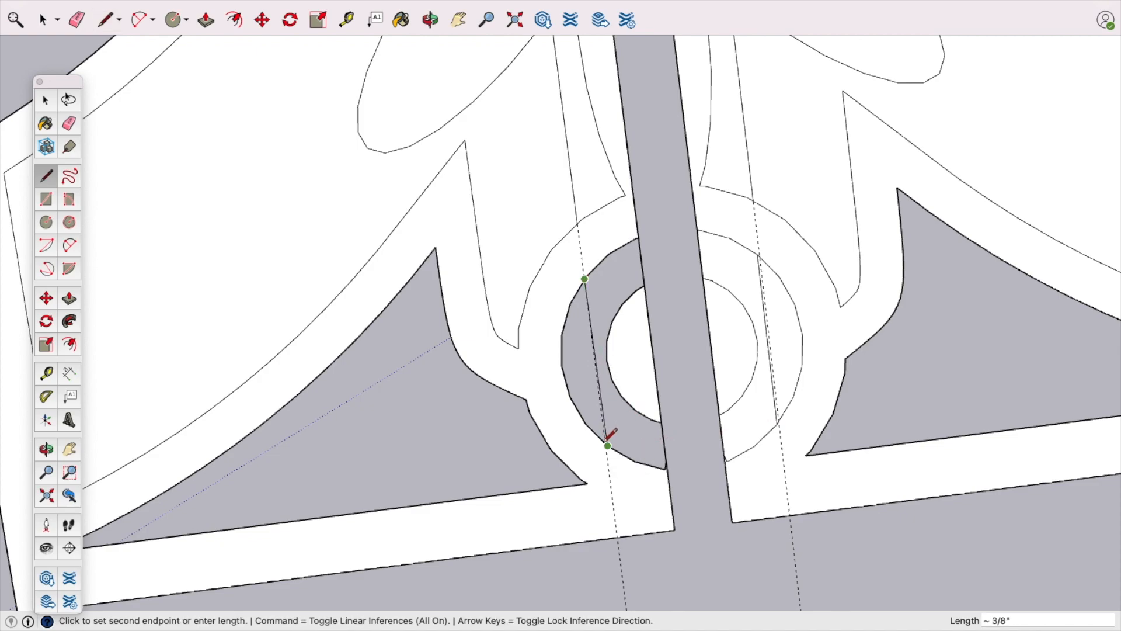
{"action": "scroll", "coordinate": [608, 445], "scroll_direction": "up", "scroll_amount": 5}
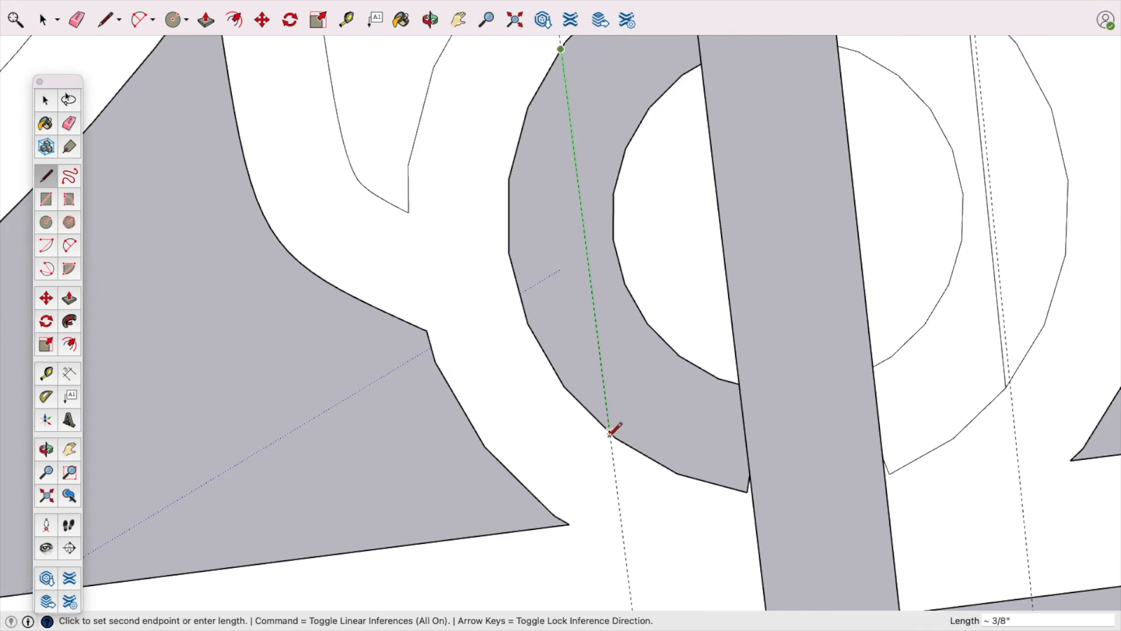
{"action": "left_click", "coordinate": [609, 431]}
Step: Erase the petal, ring and disc lines that cross the strips on both sides of the new lower slot
{"action": "scroll", "coordinate": [608, 426], "scroll_direction": "down", "scroll_amount": 6}
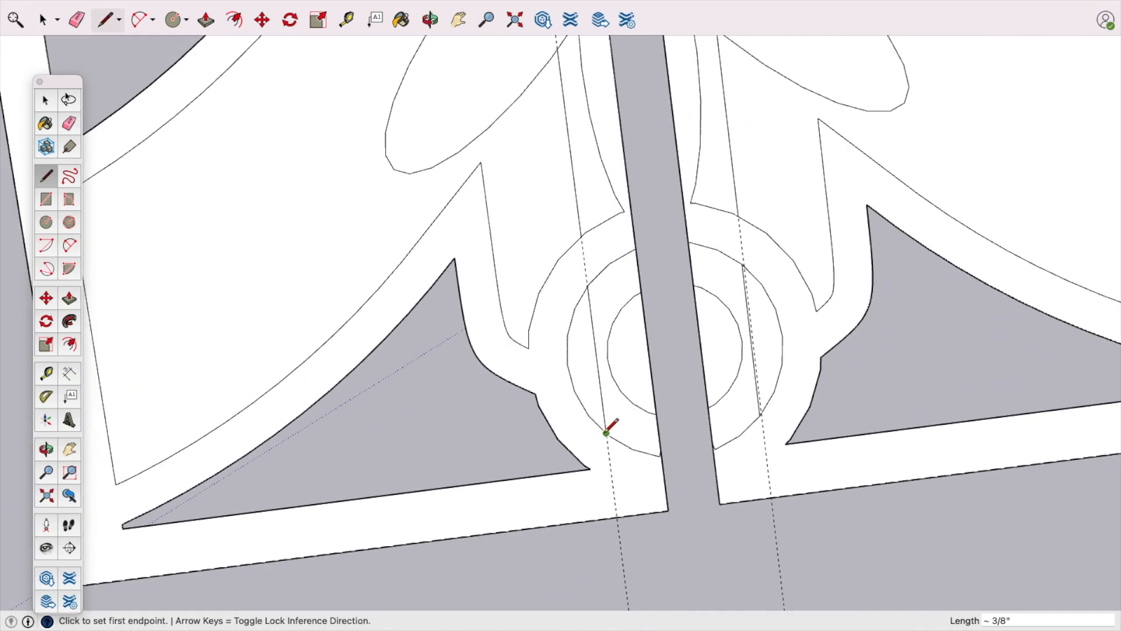
{"action": "scroll", "coordinate": [724, 380], "scroll_direction": "up", "scroll_amount": 2}
{"action": "mouse_move", "coordinate": [776, 357]}
{"action": "middle_mouse_down"}
{"action": "mouse_move", "coordinate": [784, 401]}
{"action": "mouse_move", "coordinate": [663, 368]}
{"action": "mouse_move", "coordinate": [798, 330]}
{"action": "middle_mouse_up"}
{"action": "middle_click_drag", "start_coordinate": [888, 343], "coordinate": [782, 417]}
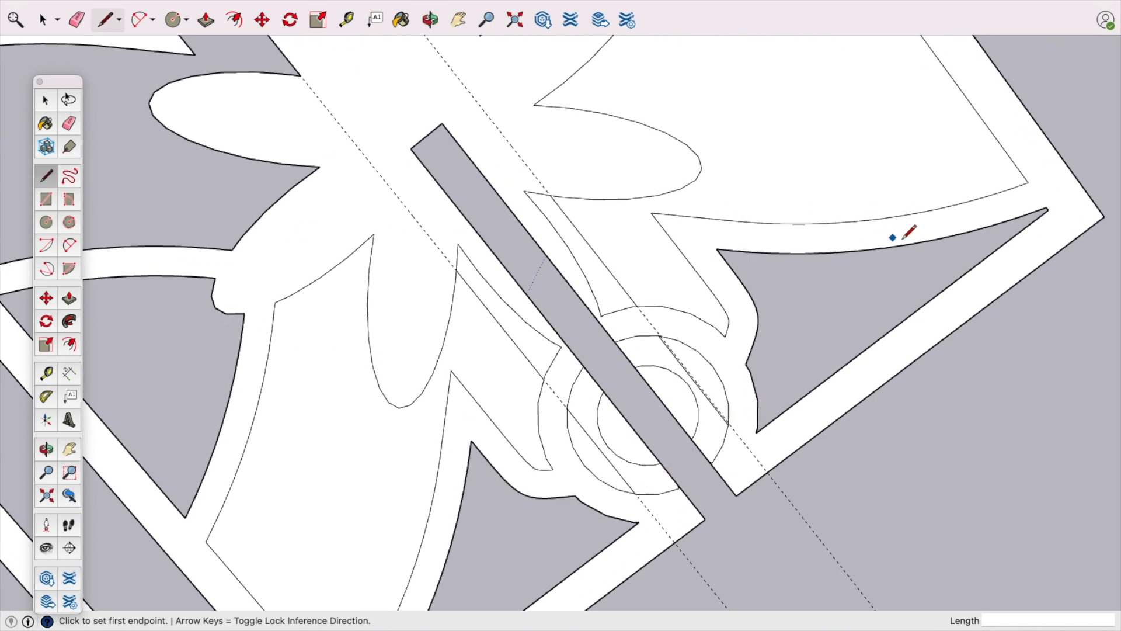
{"action": "scroll", "coordinate": [720, 310], "scroll_direction": "down", "scroll_amount": 3}
{"action": "mouse_move", "coordinate": [783, 342]}
{"action": "middle_mouse_down"}
{"action": "mouse_move", "coordinate": [746, 371]}
{"action": "mouse_move", "coordinate": [637, 348]}
{"action": "mouse_move", "coordinate": [756, 187]}
{"action": "mouse_move", "coordinate": [900, 247]}
{"action": "middle_mouse_up"}
{"action": "mouse_move", "coordinate": [959, 401]}
{"action": "middle_mouse_down"}
{"action": "mouse_move", "coordinate": [514, 483]}
{"action": "mouse_move", "coordinate": [479, 479]}
{"action": "middle_mouse_up"}
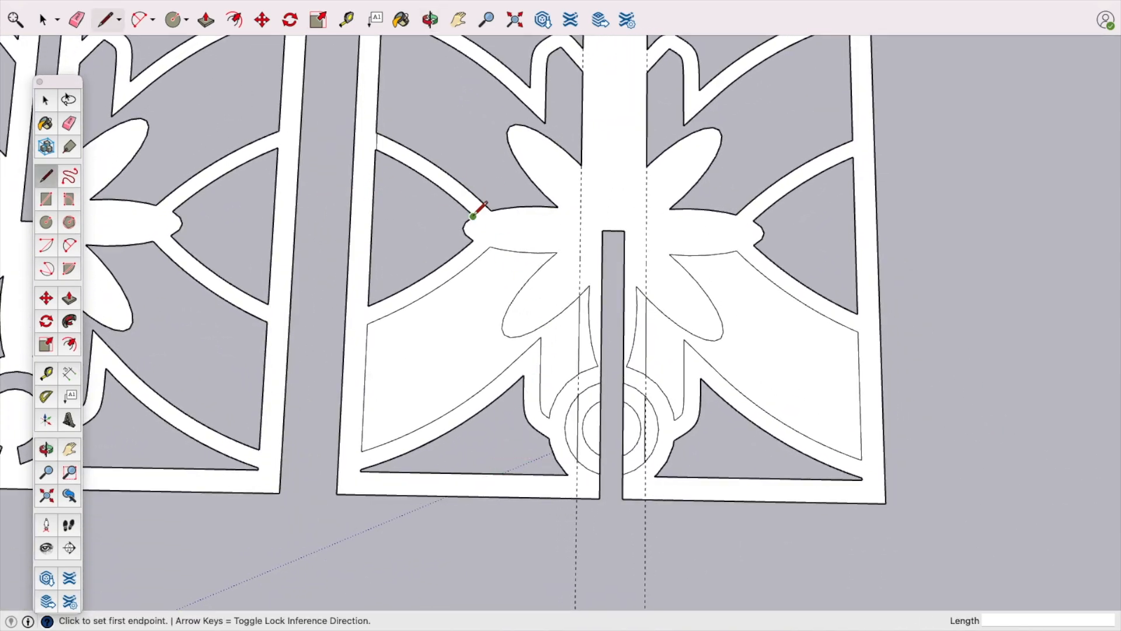
{"action": "left_click", "coordinate": [70, 124]}
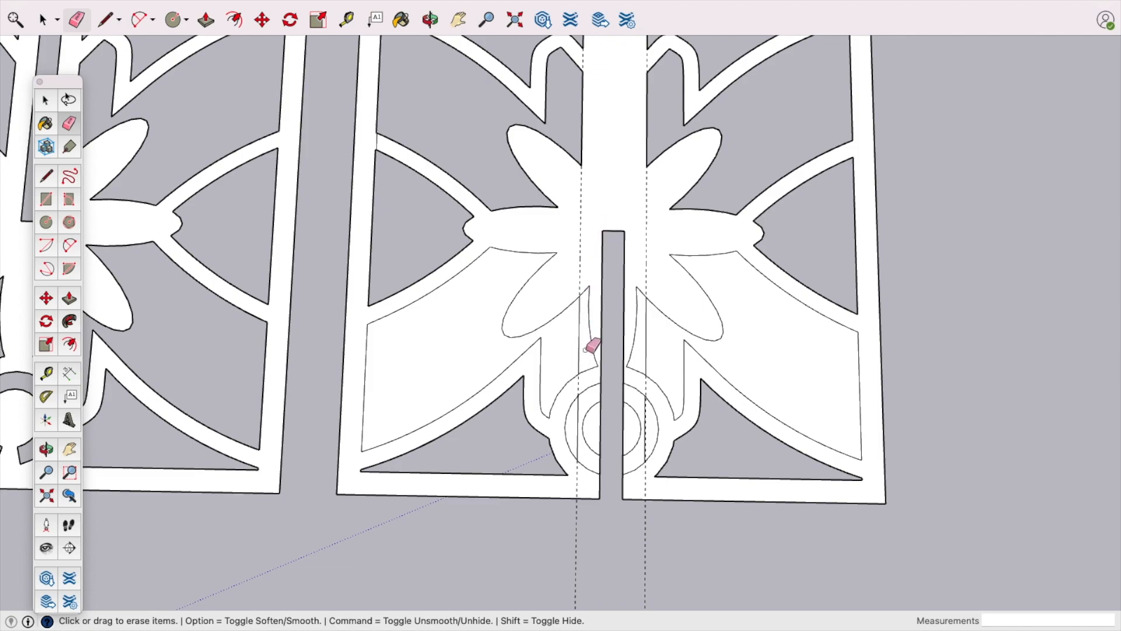
{"action": "left_click", "coordinate": [593, 321]}
{"action": "left_click", "coordinate": [588, 419]}
{"action": "left_click", "coordinate": [584, 435]}
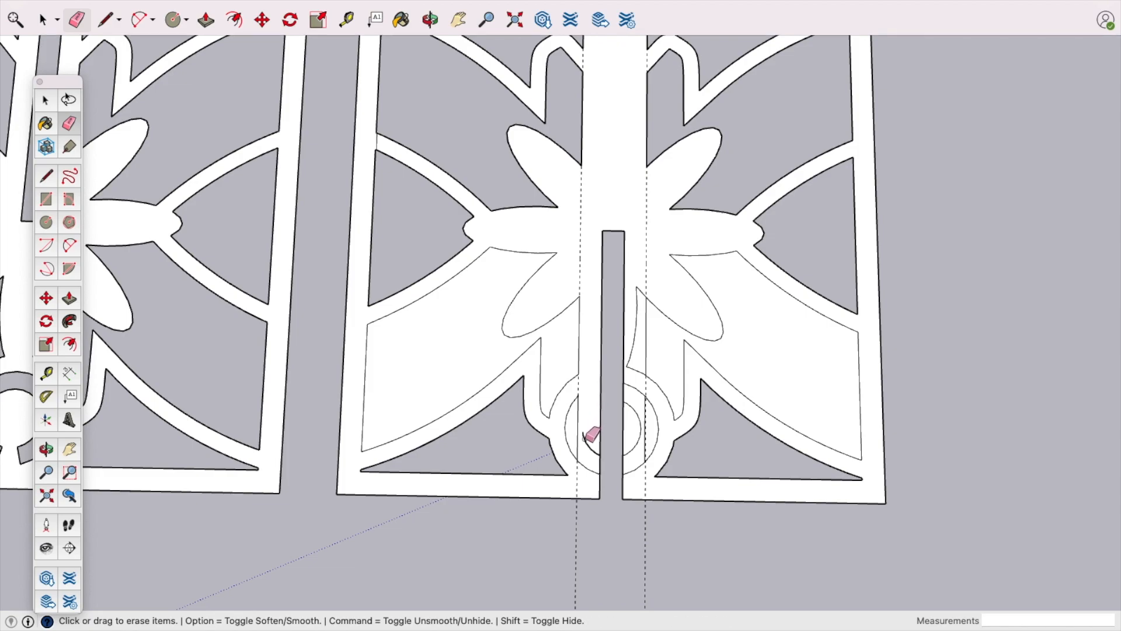
{"action": "left_click", "coordinate": [641, 409]}
{"action": "left_click", "coordinate": [638, 416]}
{"action": "left_click", "coordinate": [632, 359]}
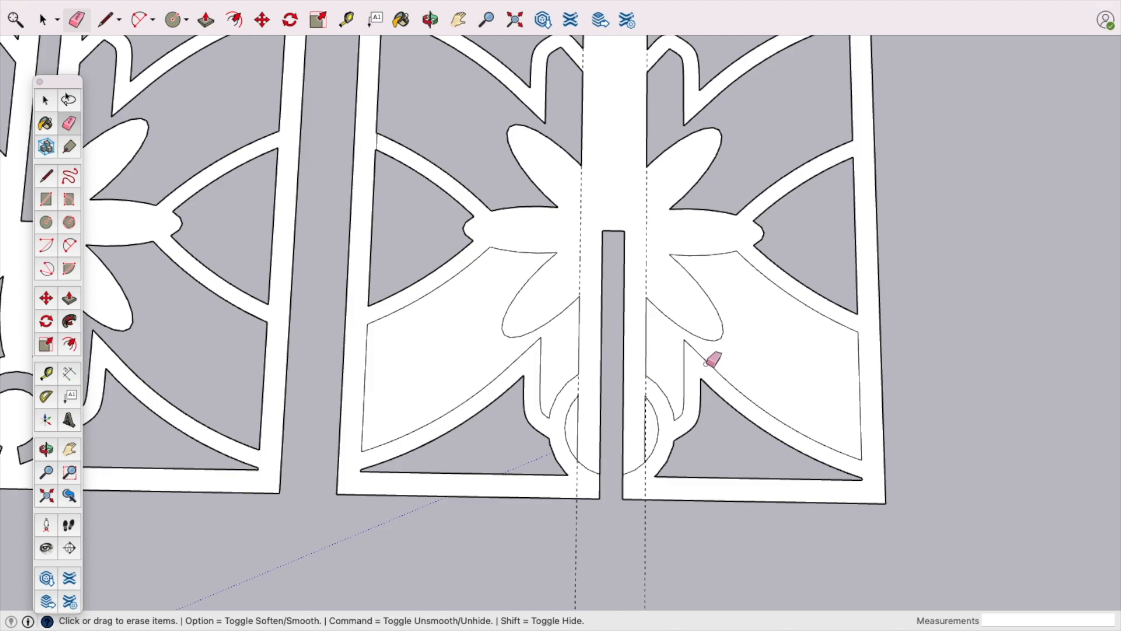
Step: Delete the faces filling the lower openings outside both strips, including the large side openings and the remaining ring cutouts
{"action": "key", "text": "space"}
{"action": "left_click", "coordinate": [653, 430]}
{"action": "key", "text": "Delete"}
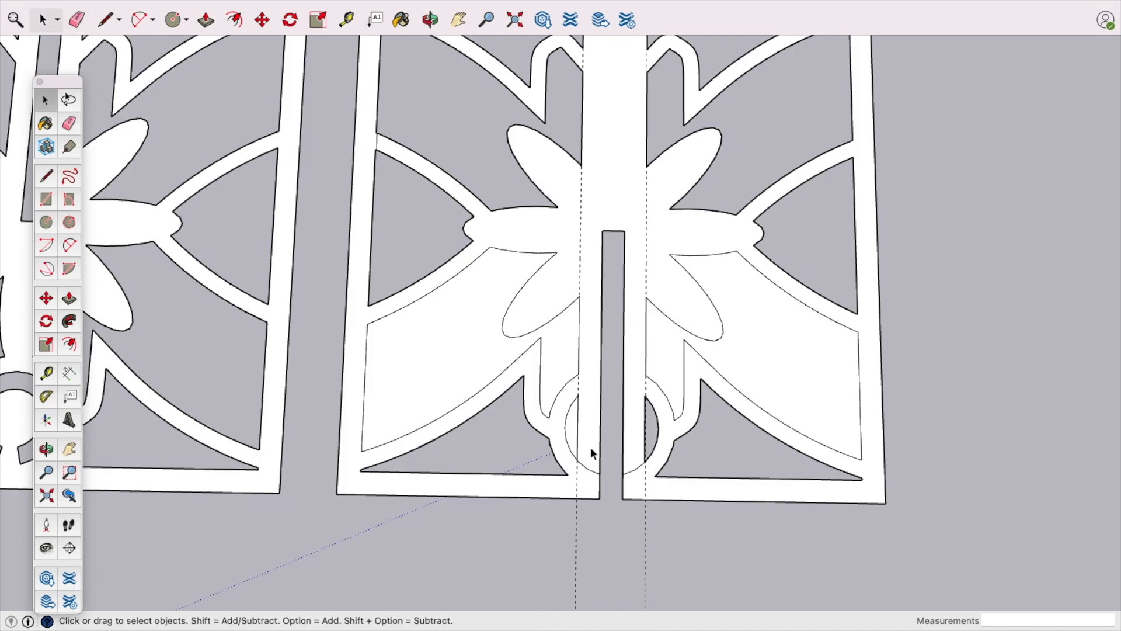
{"action": "left_click", "coordinate": [555, 368]}
{"action": "key", "text": "Delete"}
{"action": "left_click", "coordinate": [781, 356]}
{"action": "key", "text": "Delete"}
Step: Delete the leftover ring arcs across the lower ends of both strips and remove the two vertical guides
{"action": "left_click", "coordinate": [632, 468]}
{"action": "key", "text": "Delete"}
{"action": "left_click", "coordinate": [590, 468]}
{"action": "left_click", "coordinate": [589, 470]}
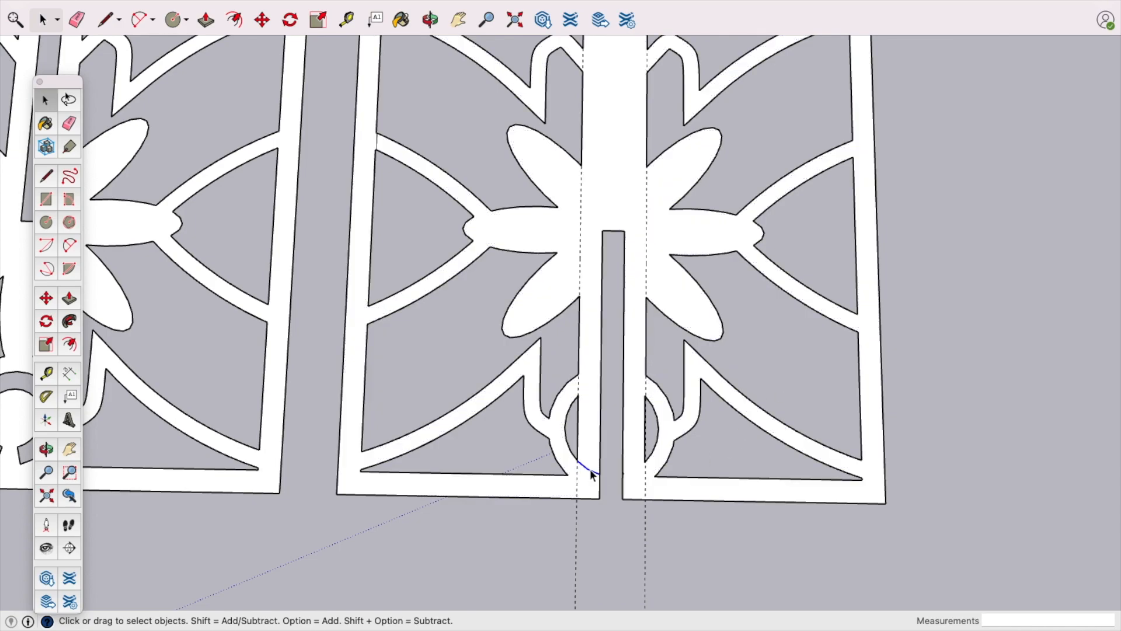
{"action": "scroll", "coordinate": [631, 250], "scroll_direction": "down", "scroll_amount": 2}
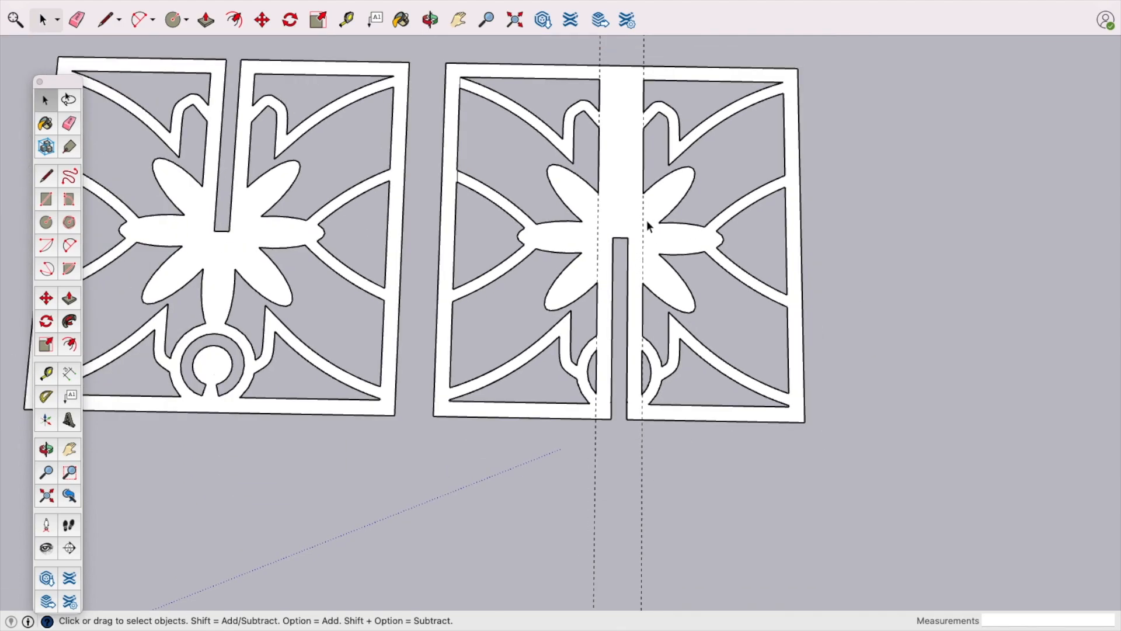
{"action": "key", "text": "Delete"}
{"action": "left_click", "coordinate": [598, 220]}
{"action": "key", "text": "Delete"}
{"action": "middle_click_drag", "start_coordinate": [588, 218], "coordinate": [746, 276], "text": "shift"}
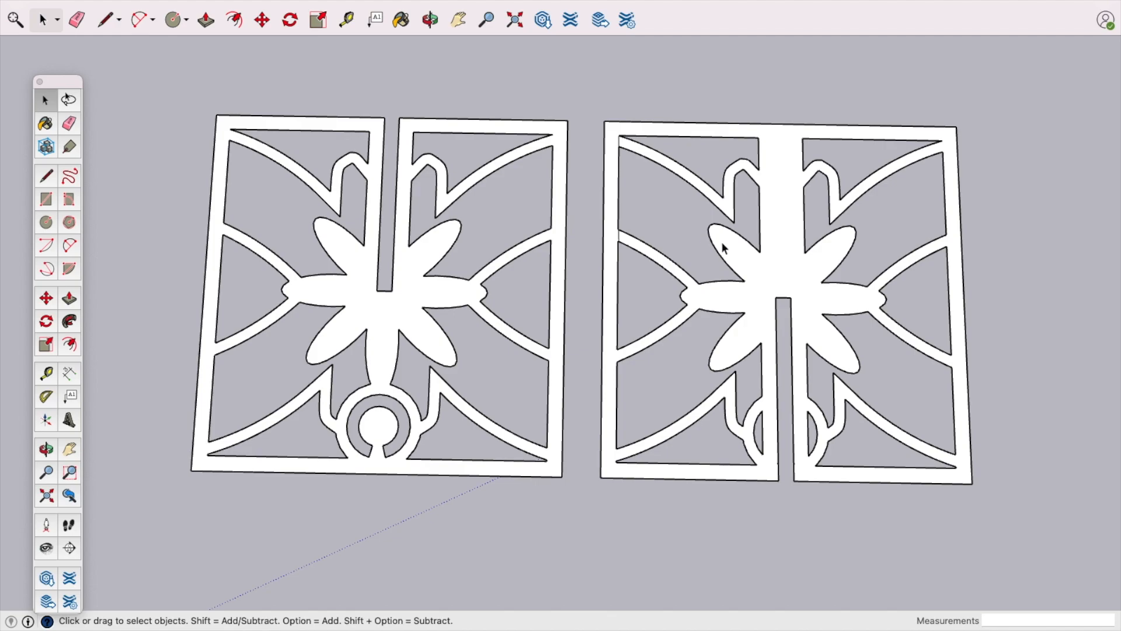
Step: Move the upright panel with the lower slot 3 5/16" along the red axis, from its slot's upper corner to the other panel's slot corner
{"action": "mouse_move", "coordinate": [1073, 7]}
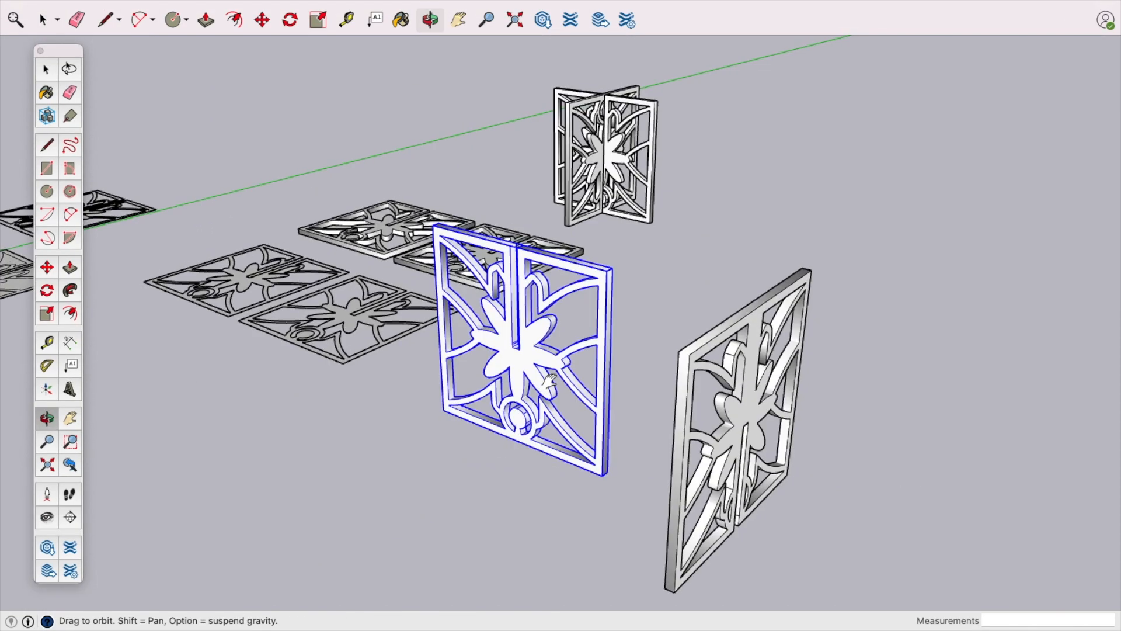
{"action": "middle_click_drag", "start_coordinate": [590, 365], "coordinate": [573, 375]}
{"action": "middle_click_drag", "start_coordinate": [512, 408], "coordinate": [662, 395]}
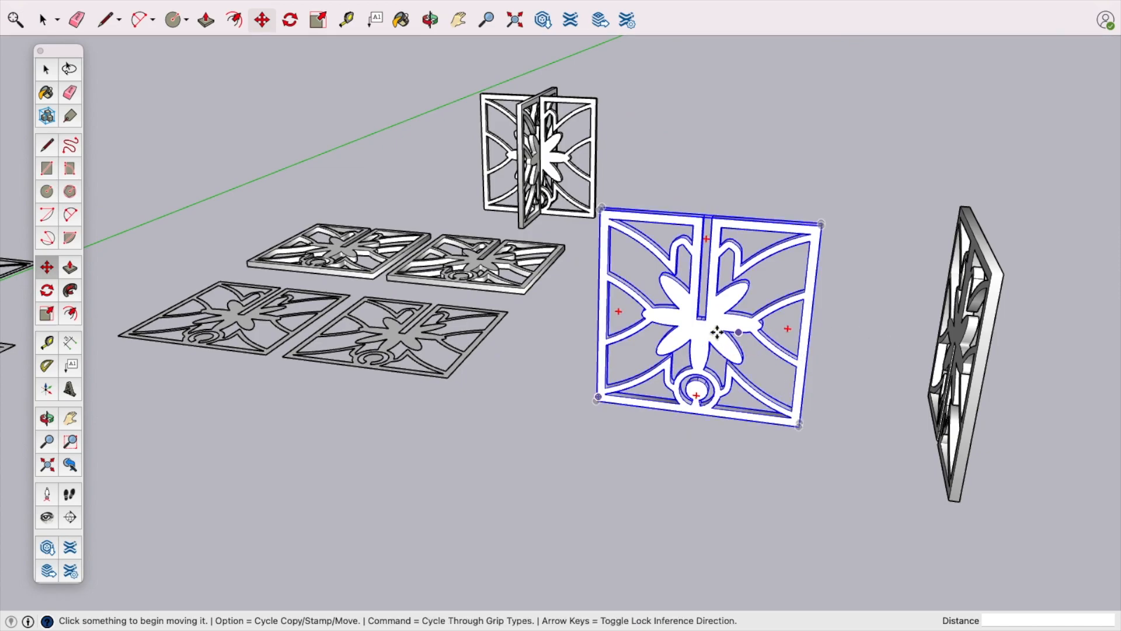
{"action": "key", "text": "z"}
{"action": "middle_click_drag", "start_coordinate": [755, 308], "coordinate": [796, 317]}
{"action": "key", "text": "o"}
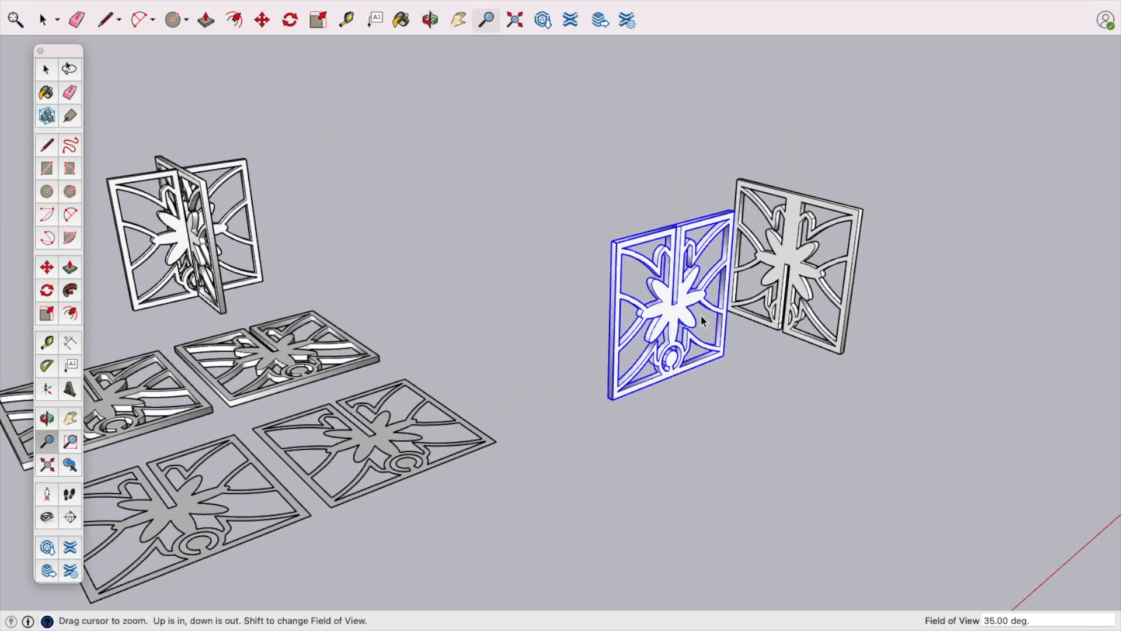
{"action": "key", "text": "space"}
{"action": "left_click", "coordinate": [729, 312]}
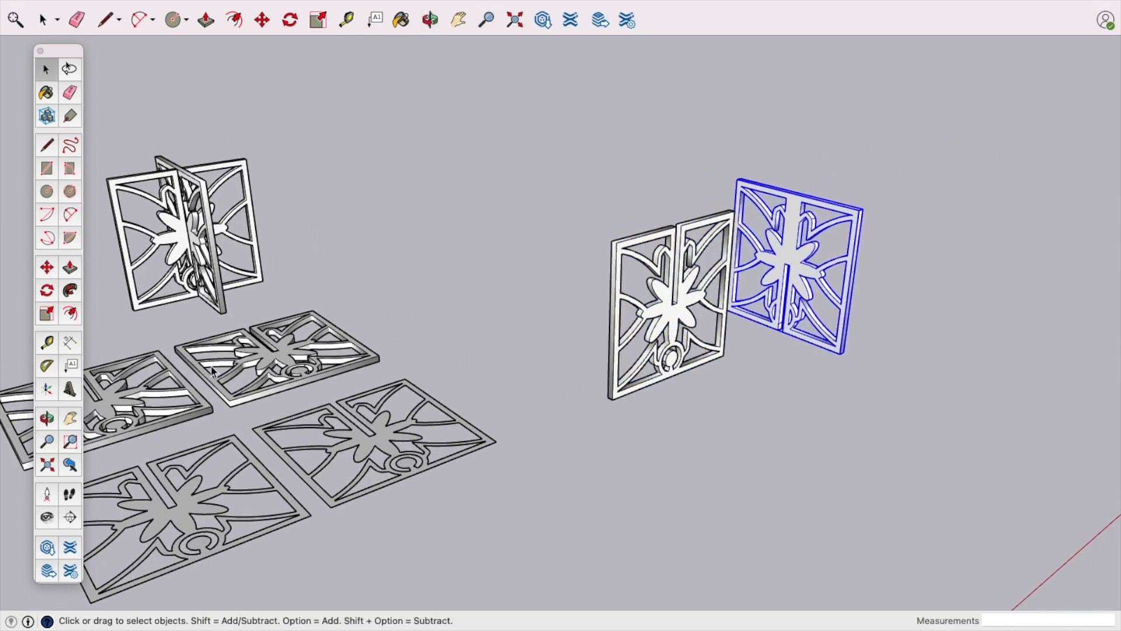
{"action": "left_click", "coordinate": [47, 268]}
{"action": "scroll", "coordinate": [789, 281], "scroll_direction": "up", "scroll_amount": 10}
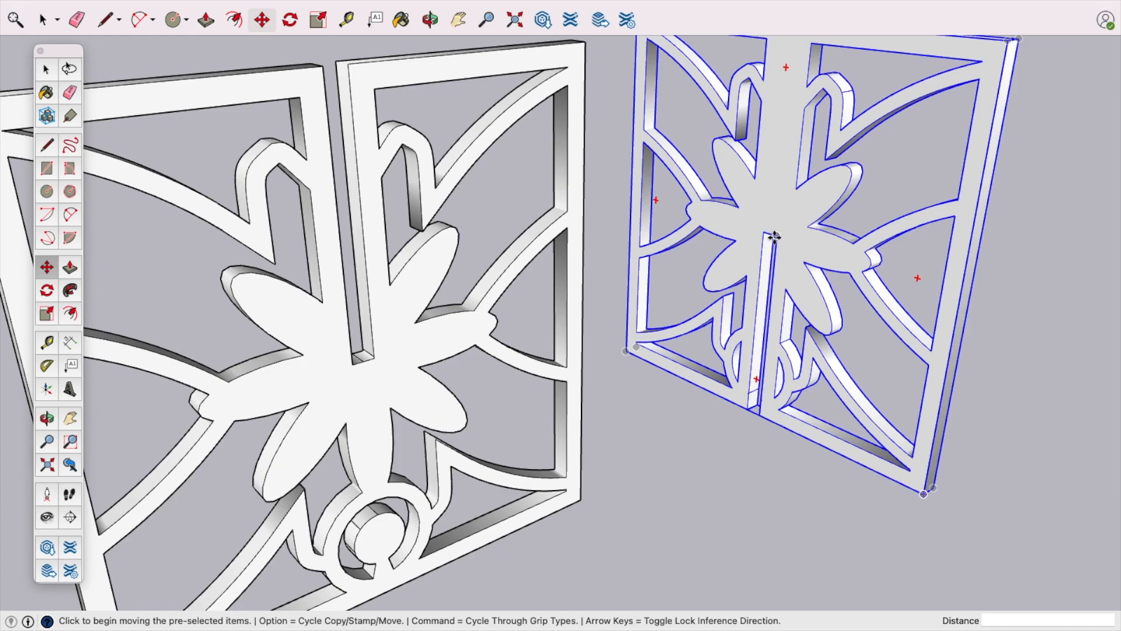
{"action": "scroll", "coordinate": [779, 234], "scroll_direction": "up", "scroll_amount": 5}
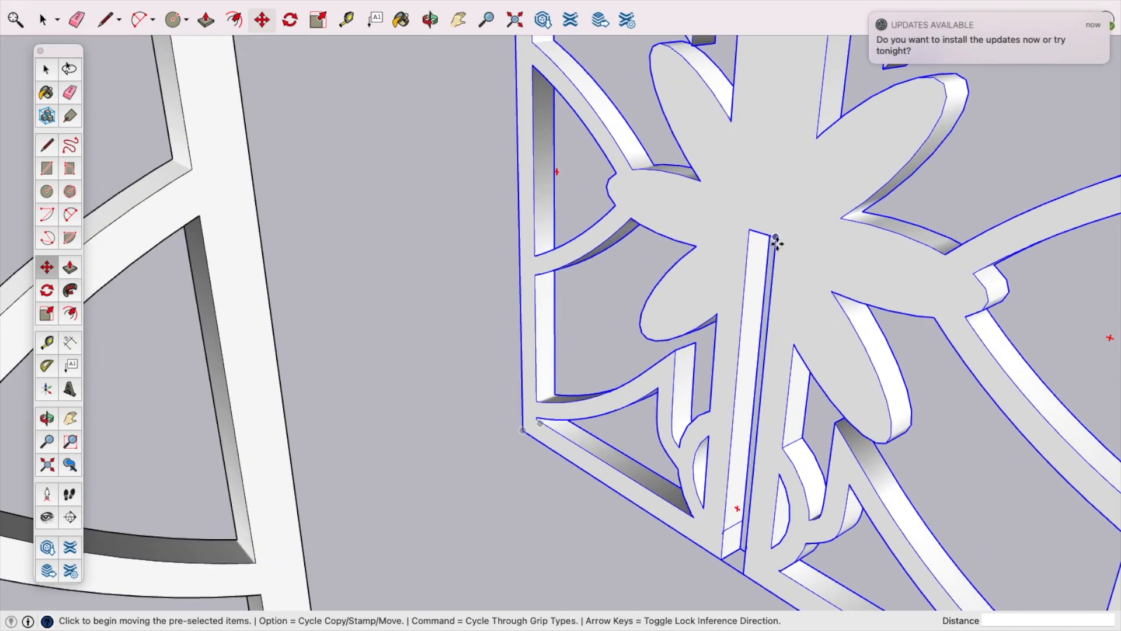
{"action": "left_click", "coordinate": [775, 239]}
{"action": "scroll", "coordinate": [764, 246], "scroll_direction": "down", "scroll_amount": 8}
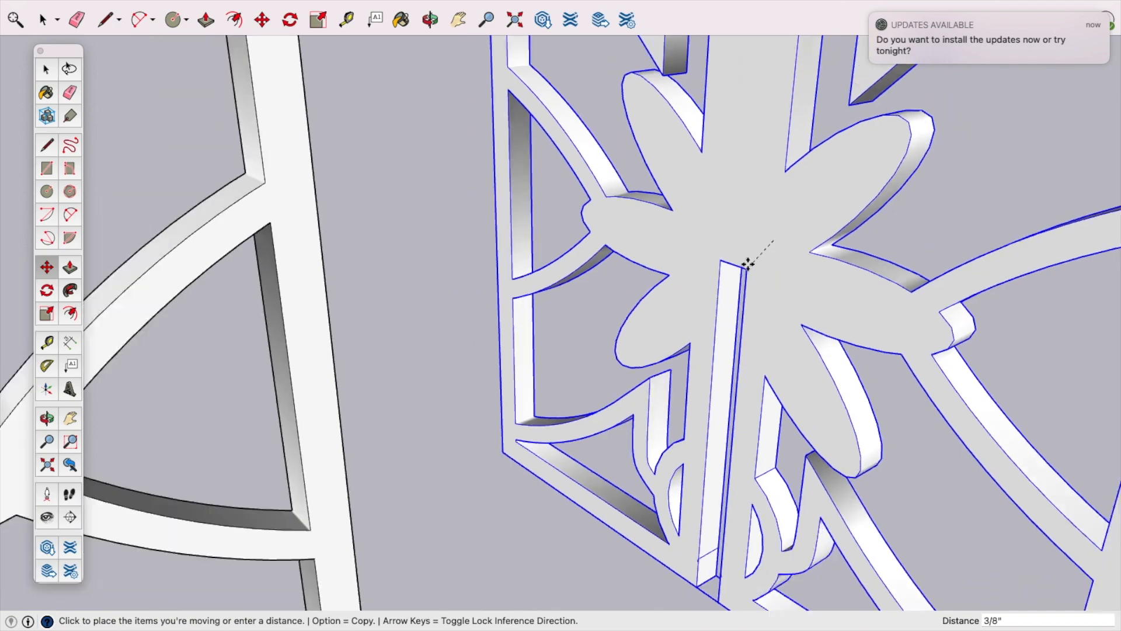
{"action": "scroll", "coordinate": [748, 256], "scroll_direction": "down", "scroll_amount": 2}
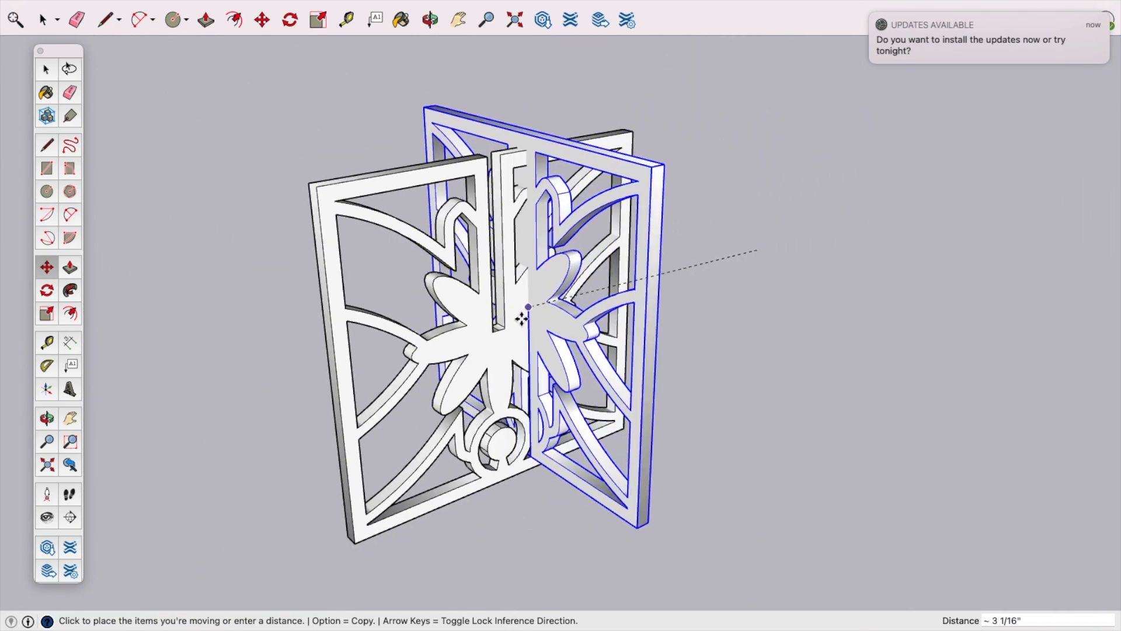
{"action": "scroll", "coordinate": [505, 331], "scroll_direction": "up", "scroll_amount": 5}
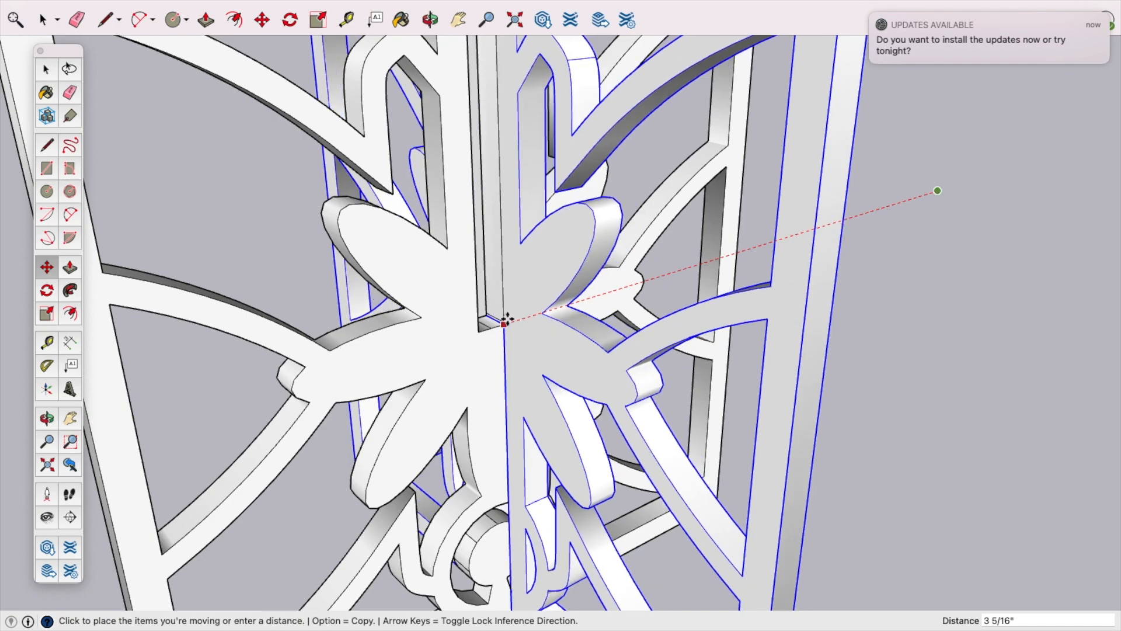
{"action": "scroll", "coordinate": [505, 318], "scroll_direction": "up", "scroll_amount": 5}
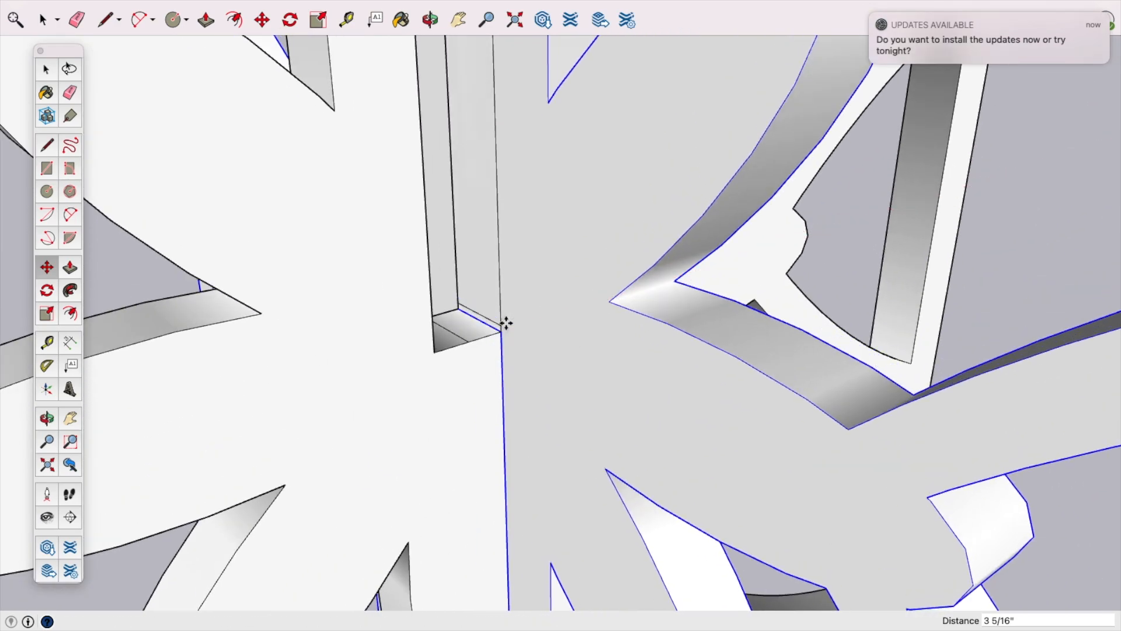
Step: Move the same panel a further 1/8" across the other panel's slot so the two panels interlock
{"action": "left_click", "coordinate": [501, 334]}
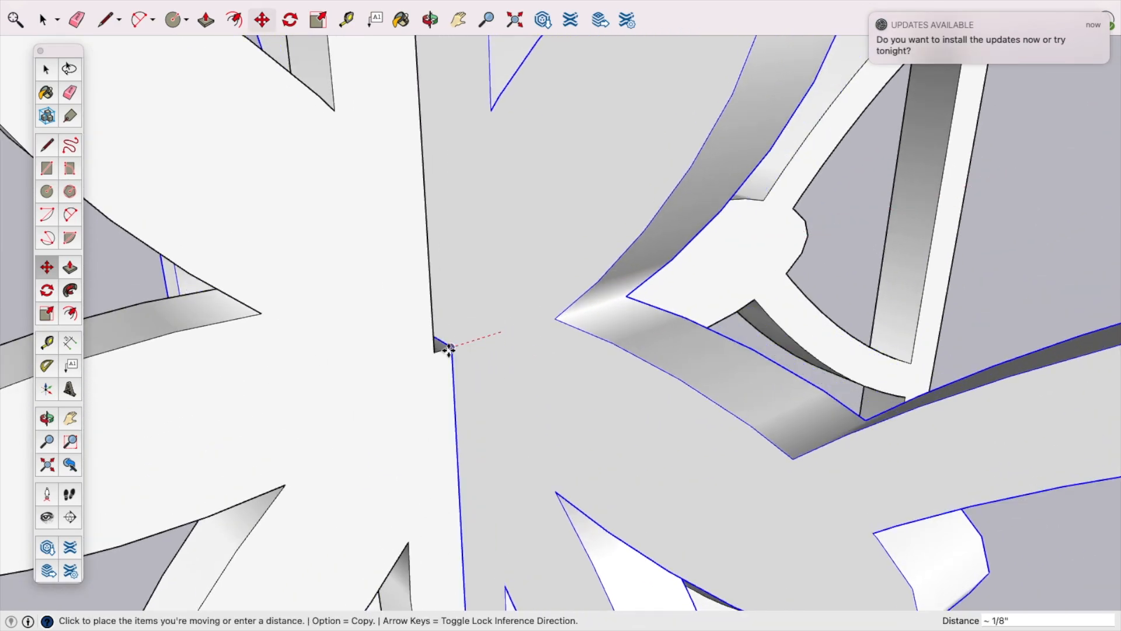
{"action": "left_click", "coordinate": [437, 351]}
{"action": "scroll", "coordinate": [493, 333], "scroll_direction": "down", "scroll_amount": 6}
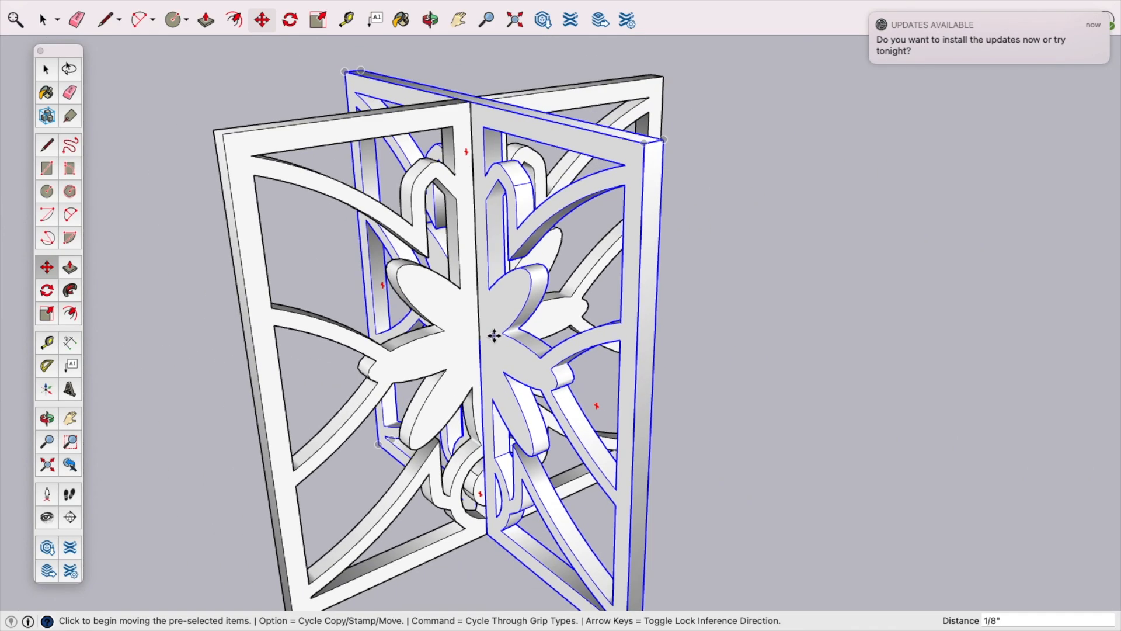
Step: Examine the new interlocked panels from several angles and compare them with the original crossed assembly
{"action": "middle_click_drag", "start_coordinate": [478, 295], "coordinate": [649, 467]}
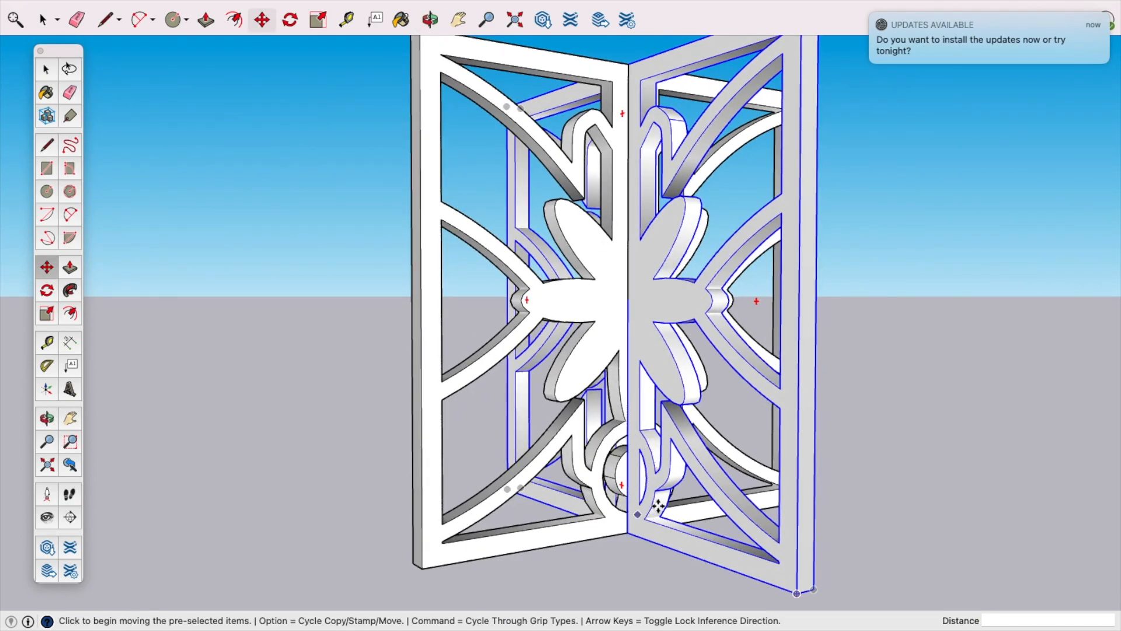
{"action": "middle_click_drag", "start_coordinate": [594, 411], "coordinate": [641, 351]}
{"action": "scroll", "coordinate": [598, 332], "scroll_direction": "down", "scroll_amount": 5}
{"action": "middle_click_drag", "start_coordinate": [418, 381], "coordinate": [585, 382]}
{"action": "middle_click_drag", "start_coordinate": [102, 324], "coordinate": [512, 358]}
{"action": "scroll", "coordinate": [511, 359], "scroll_direction": "up", "scroll_amount": 5}
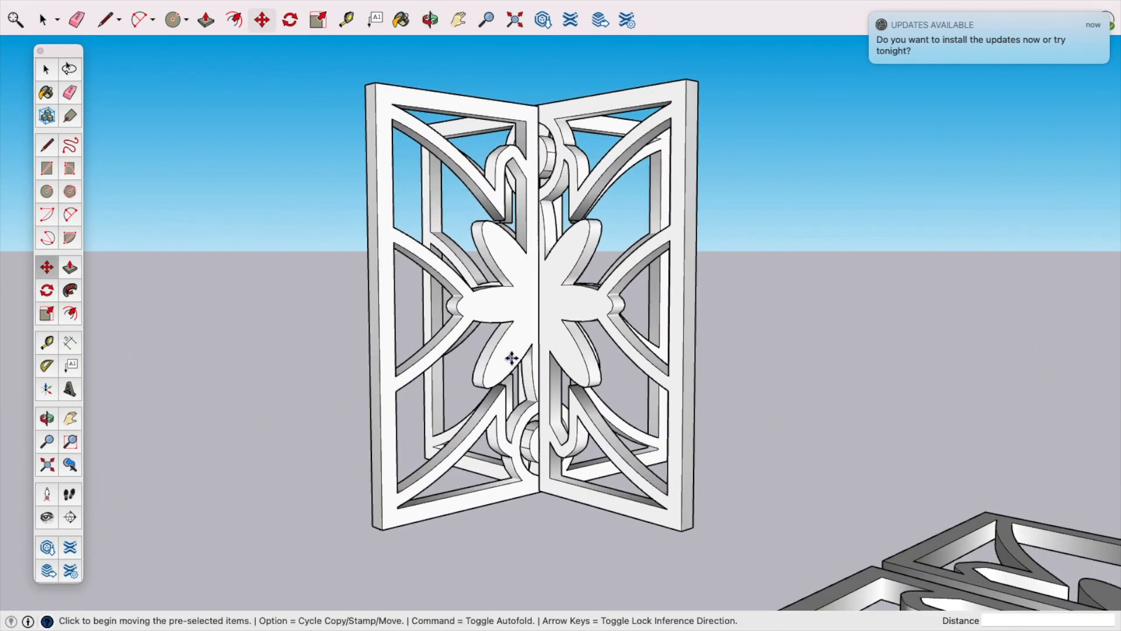
{"action": "scroll", "coordinate": [512, 358], "scroll_direction": "down", "scroll_amount": 8}
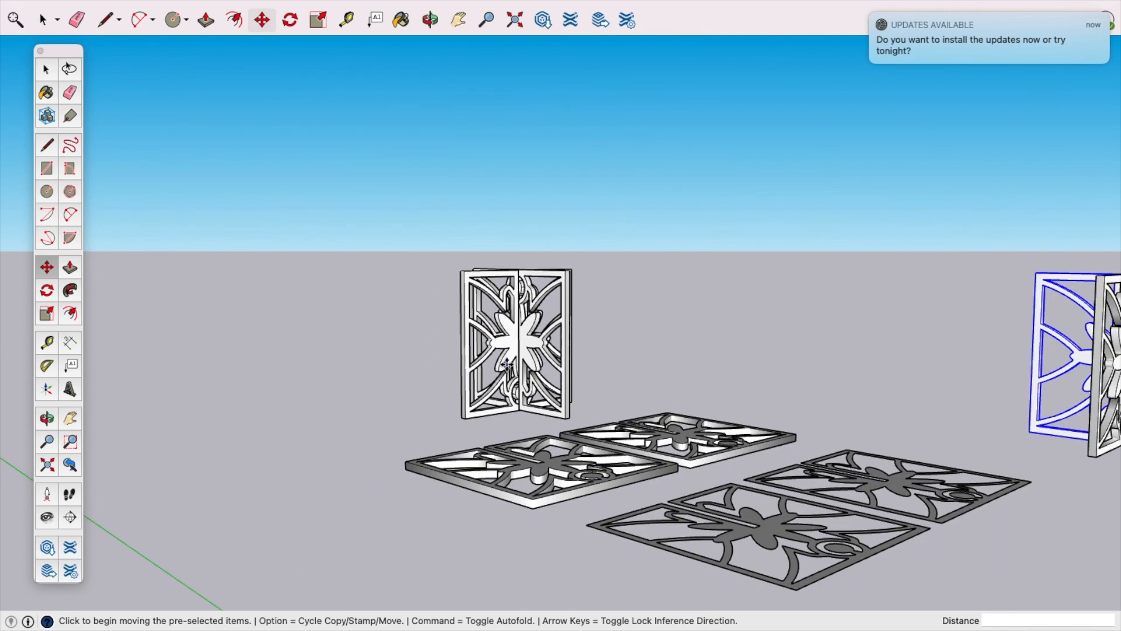
{"action": "middle_click_drag", "start_coordinate": [675, 370], "coordinate": [373, 350]}
{"action": "left_click", "coordinate": [850, 503]}
{"action": "scroll", "coordinate": [795, 355], "scroll_direction": "up", "scroll_amount": 5}
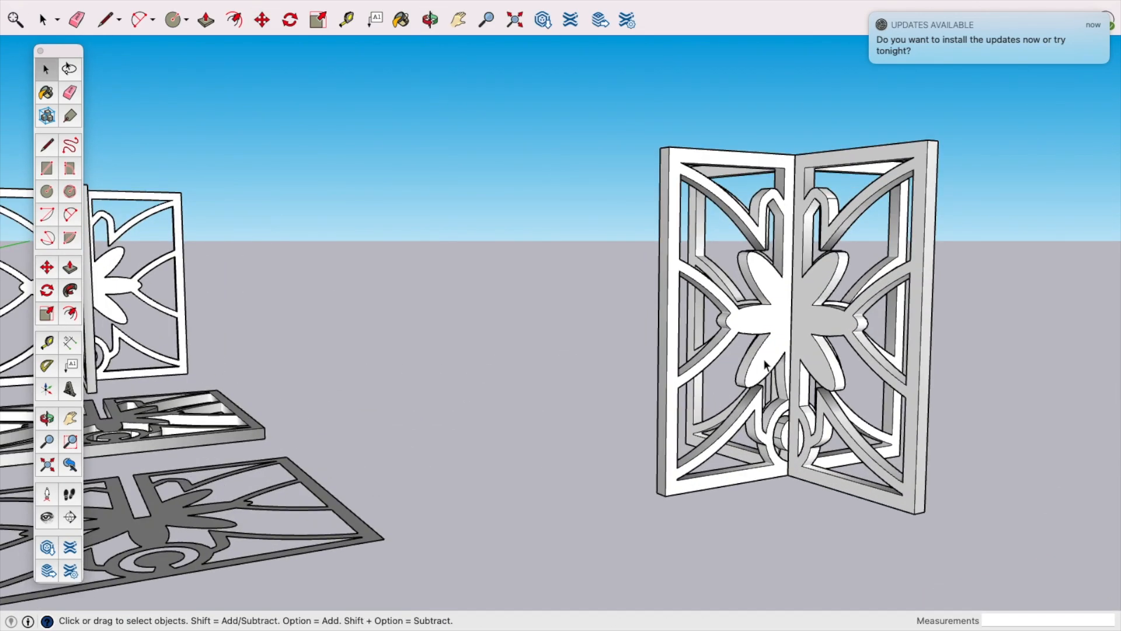
Step: Move the original crossed assembly beside the new interlocked one
{"action": "middle_click_drag", "start_coordinate": [765, 360], "coordinate": [923, 329], "text": "shift"}
{"action": "left_click", "coordinate": [182, 192]}
{"action": "left_click", "coordinate": [47, 267]}
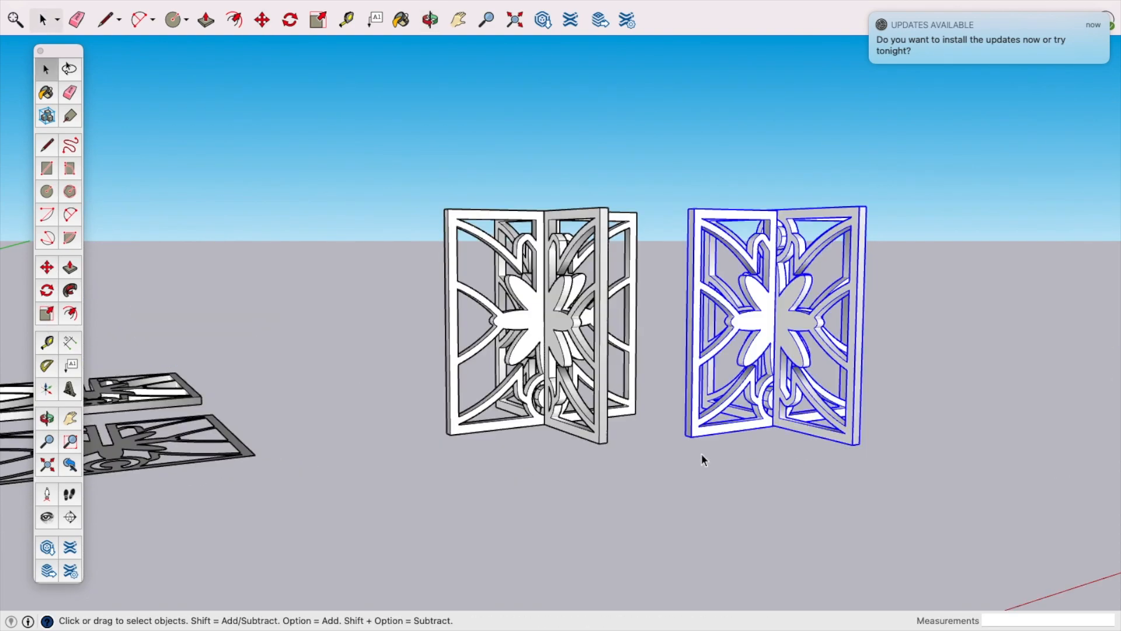
Step: Compare the two crossed assemblies side by side from different angles, with nothing left selected
{"action": "middle_click", "coordinate": [746, 440]}
{"action": "middle_click_drag", "start_coordinate": [511, 395], "coordinate": [572, 381]}
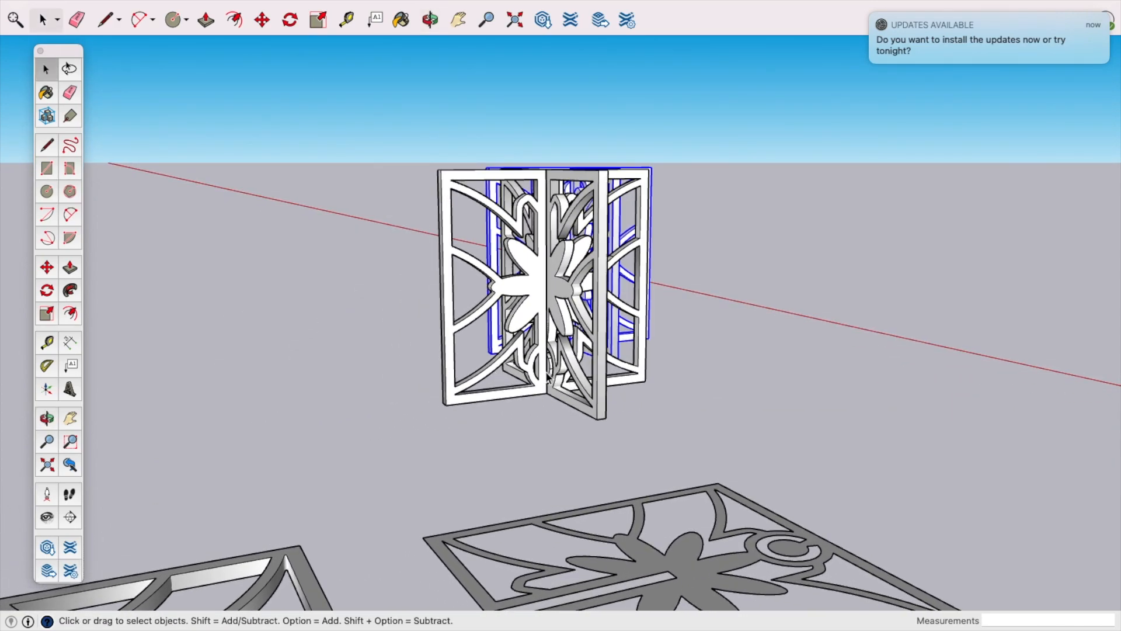
{"action": "middle_click_drag", "start_coordinate": [605, 236], "coordinate": [771, 232]}
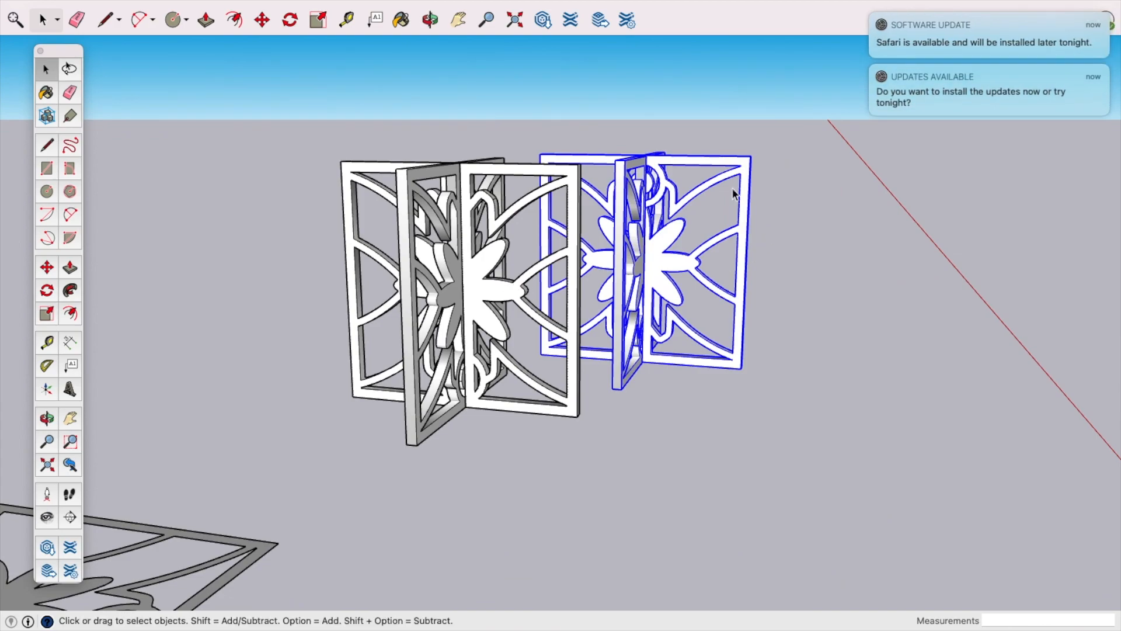
{"action": "middle_click_drag", "start_coordinate": [380, 256], "coordinate": [275, 275]}
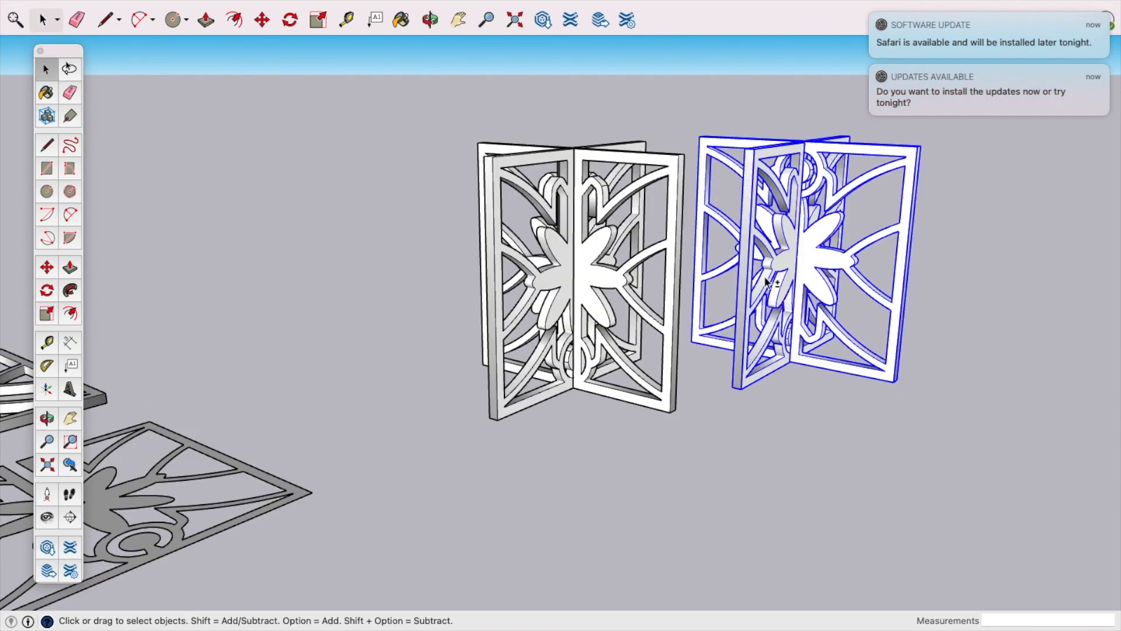
{"action": "middle_click_drag", "start_coordinate": [818, 300], "coordinate": [618, 303], "text": "shift"}
{"action": "left_click", "coordinate": [796, 316]}
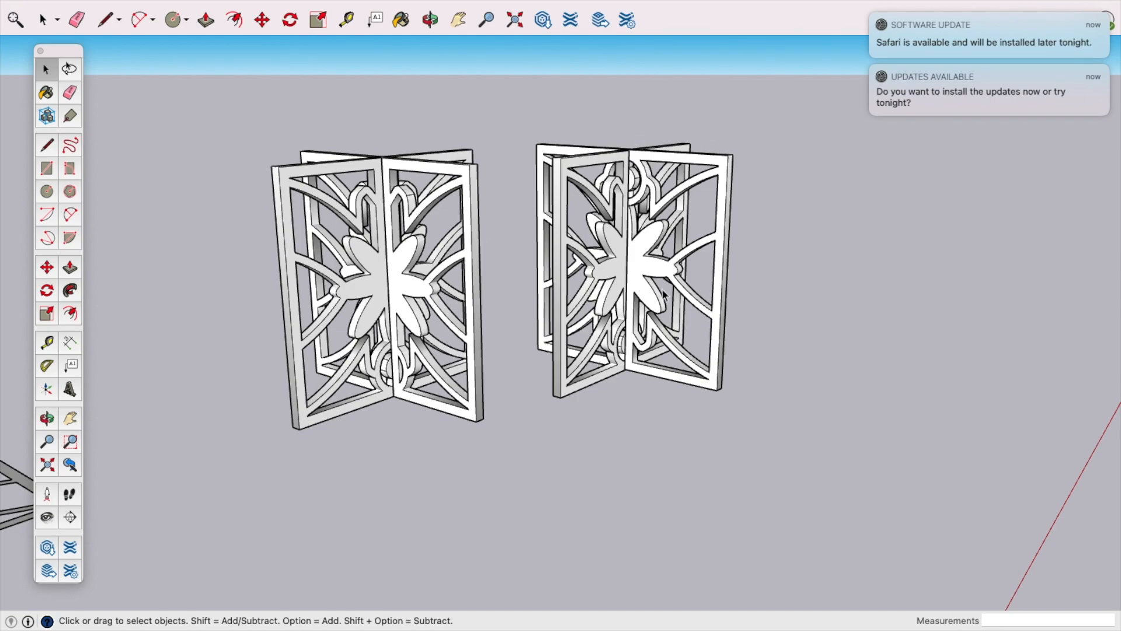
{"action": "middle_click_drag", "start_coordinate": [554, 298], "coordinate": [714, 345]}
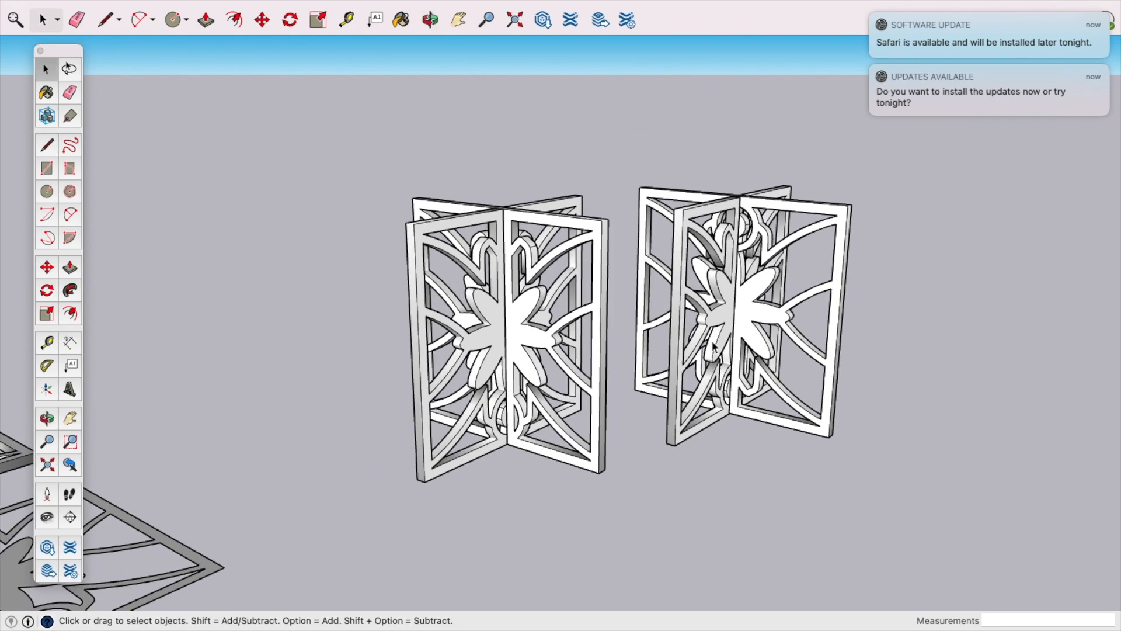